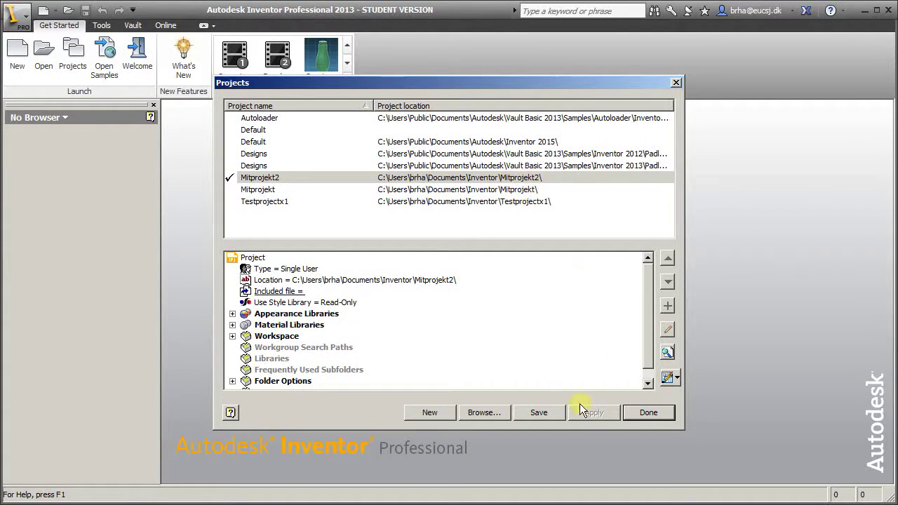
# Close the project management with Mitprojekt2 active and start a new file.
pyautogui.click(650, 412)
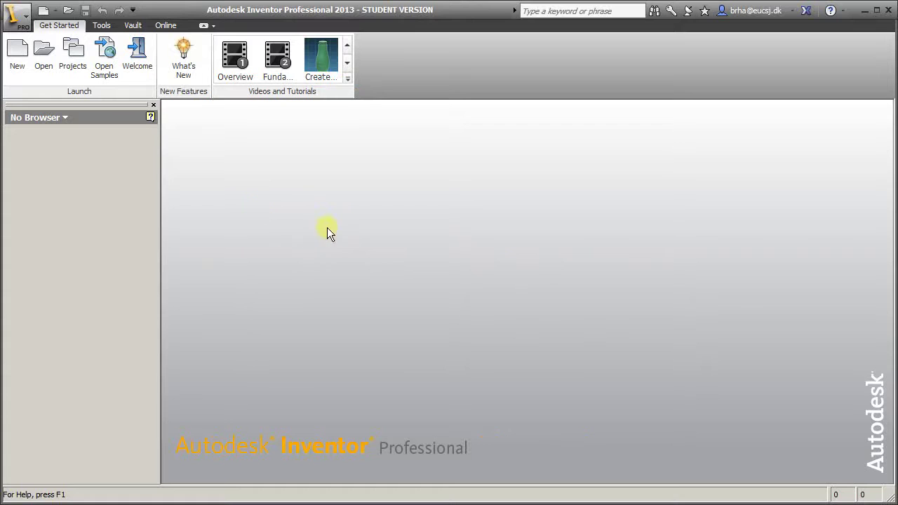
pyautogui.click(16, 54)
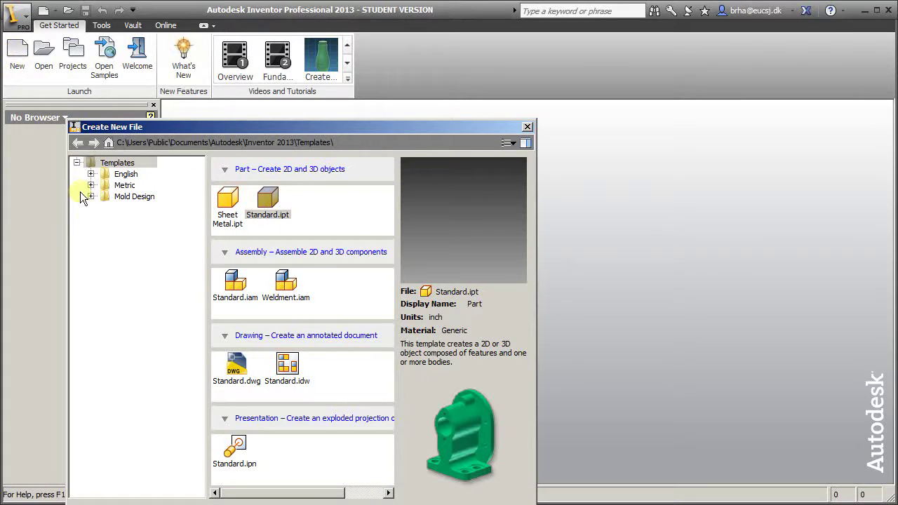
# Switch to the PowerPoint slide show, read the start-up points through the template choice, and return to Inventor.
pyautogui.hotkey('alt', 'Tab')
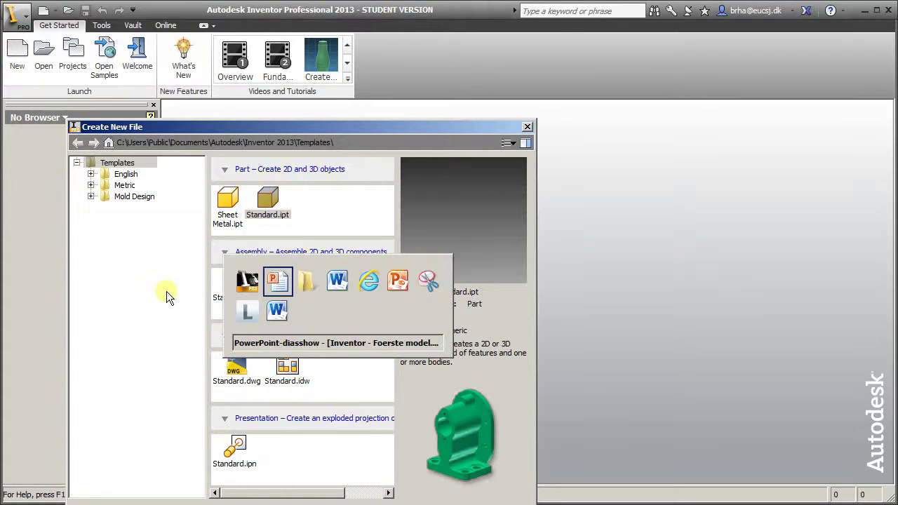
pyautogui.press('Right')
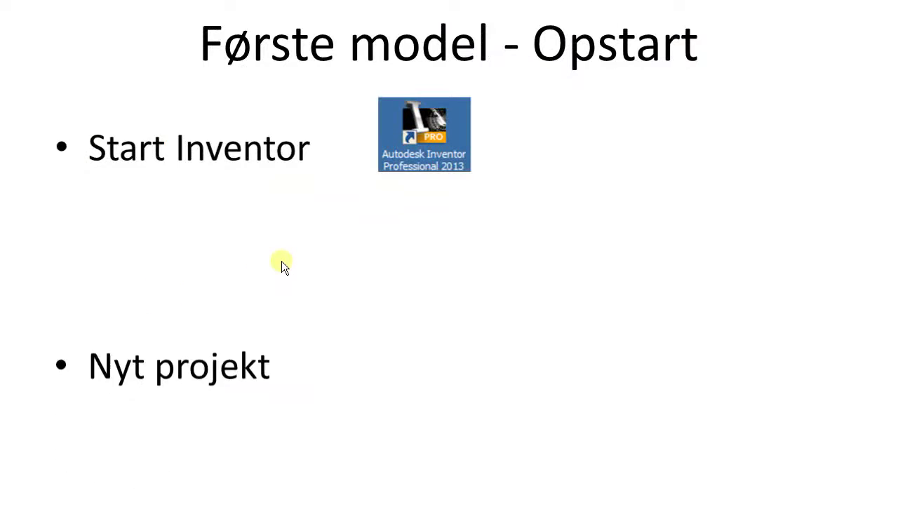
pyautogui.press('Right')
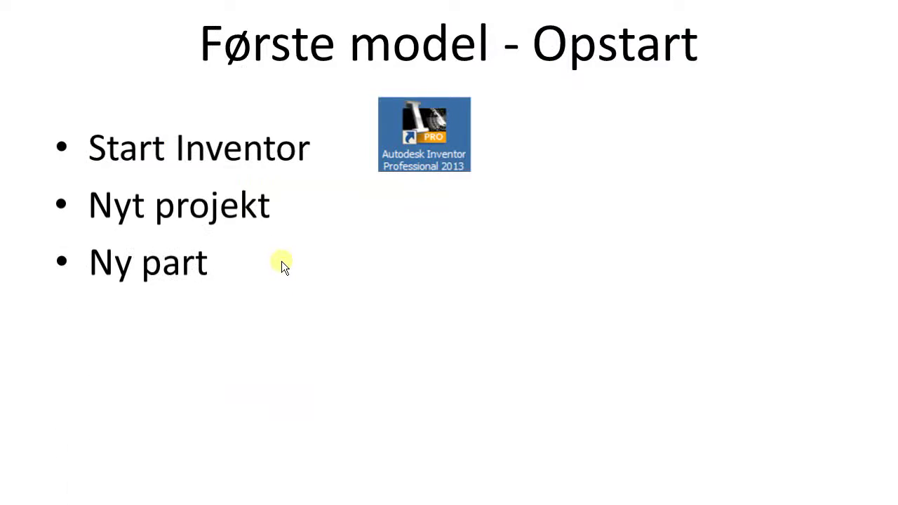
pyautogui.press('Right')
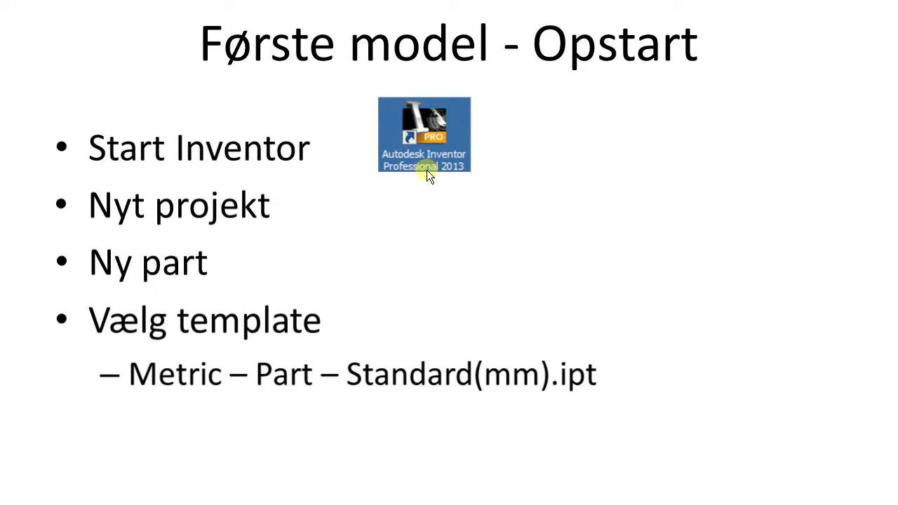
pyautogui.hotkey('alt', 'Tab')
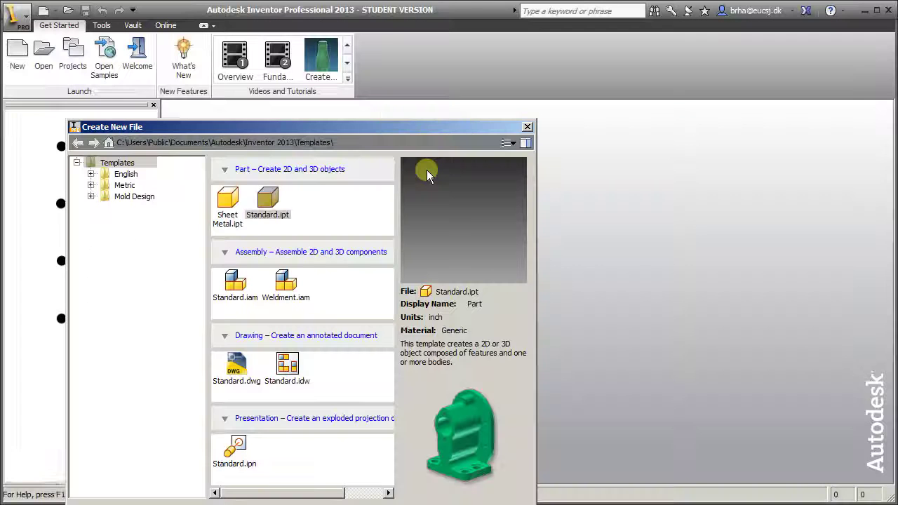
# Create a new part from the metric Standard (mm).ipt template.
pyautogui.click(124, 186)
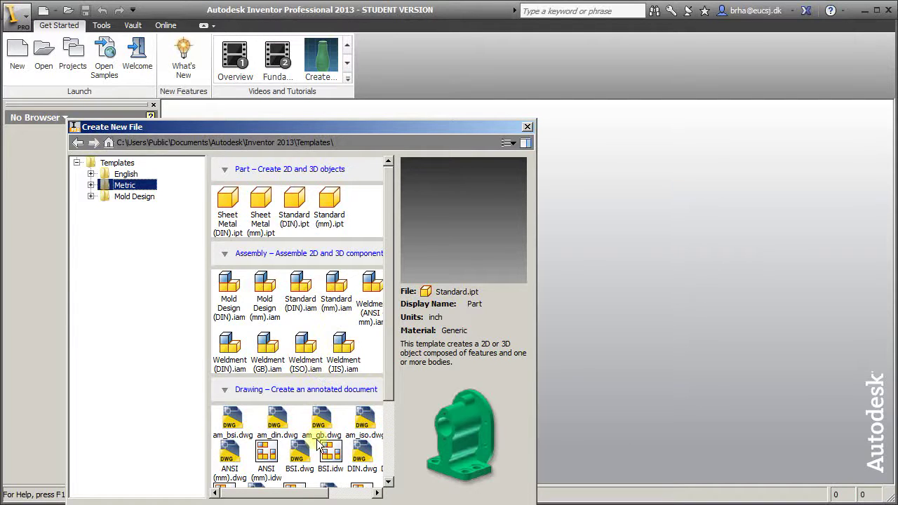
pyautogui.click(334, 203)
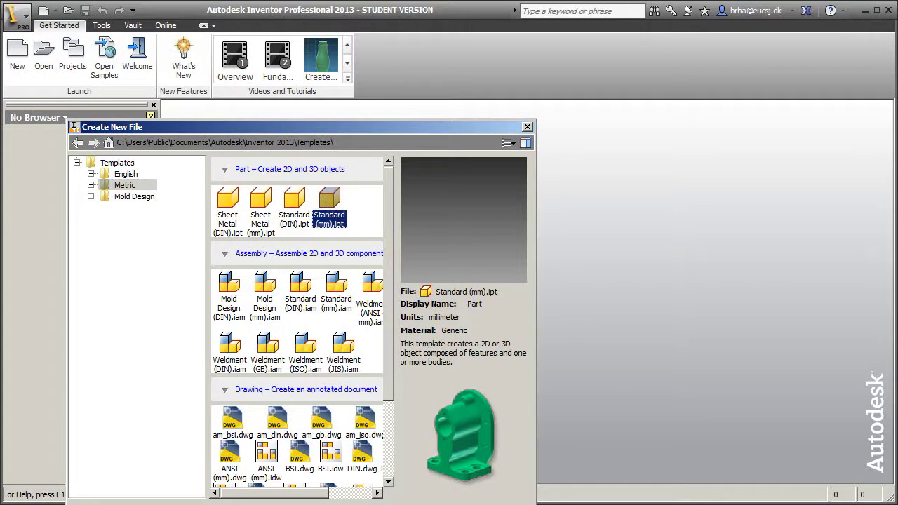
pyautogui.moveTo(434, 127); pyautogui.dragTo(442, 68)
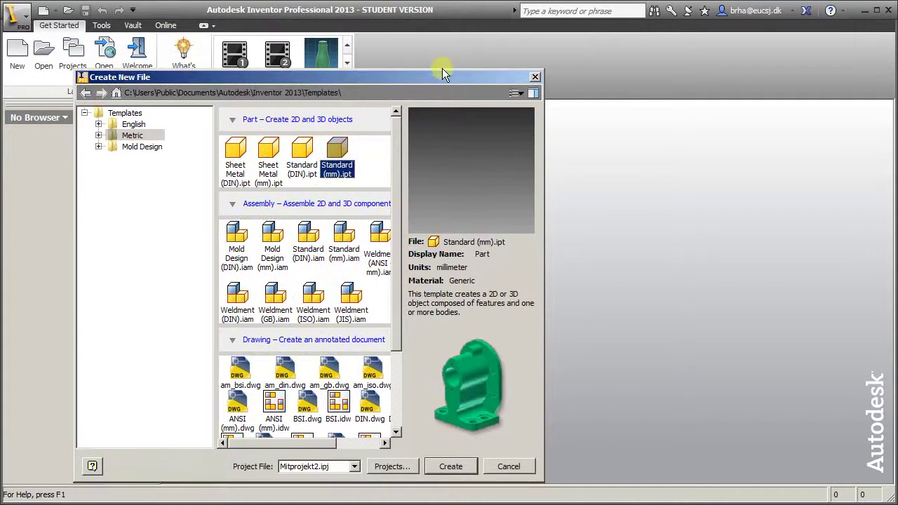
pyautogui.click(447, 459)
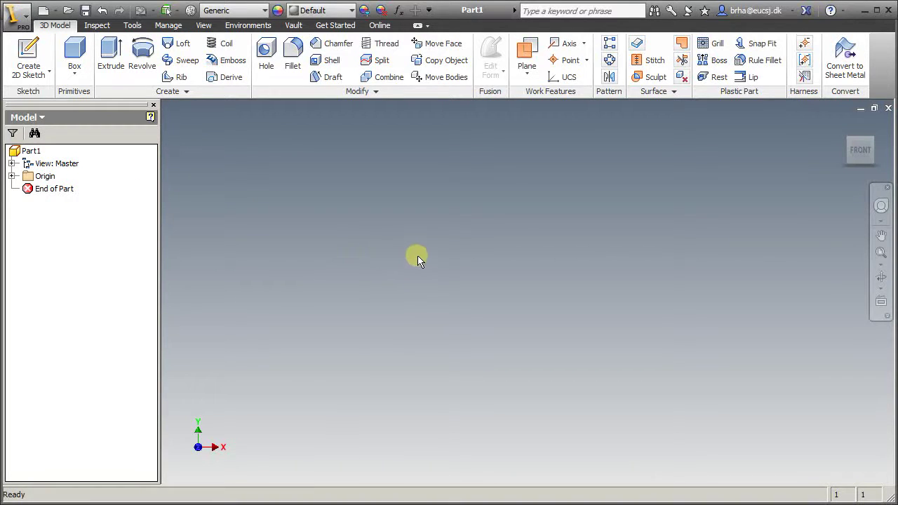
# Start a sketch on the horizontal origin plane and draw a rectangle about 89 by 42 mm with one corner at the origin.
pyautogui.click(29, 53)
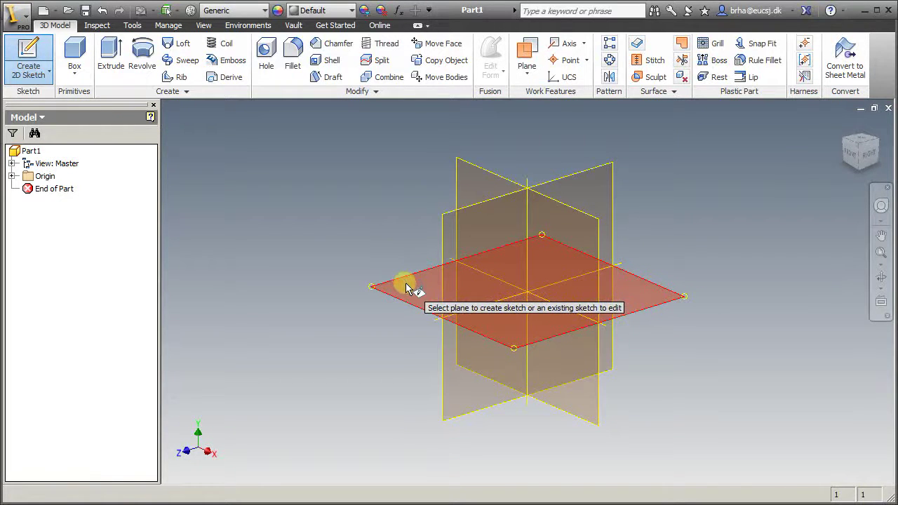
pyautogui.click(406, 284)
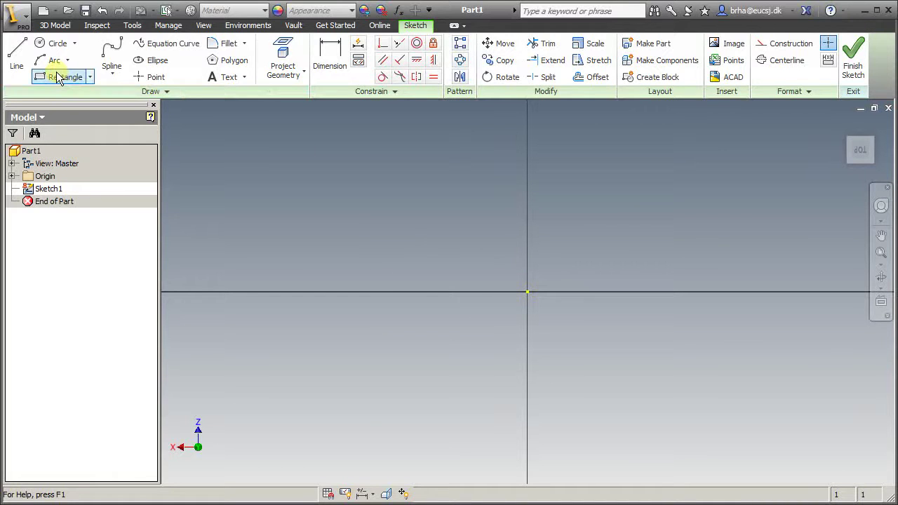
pyautogui.click(18, 56)
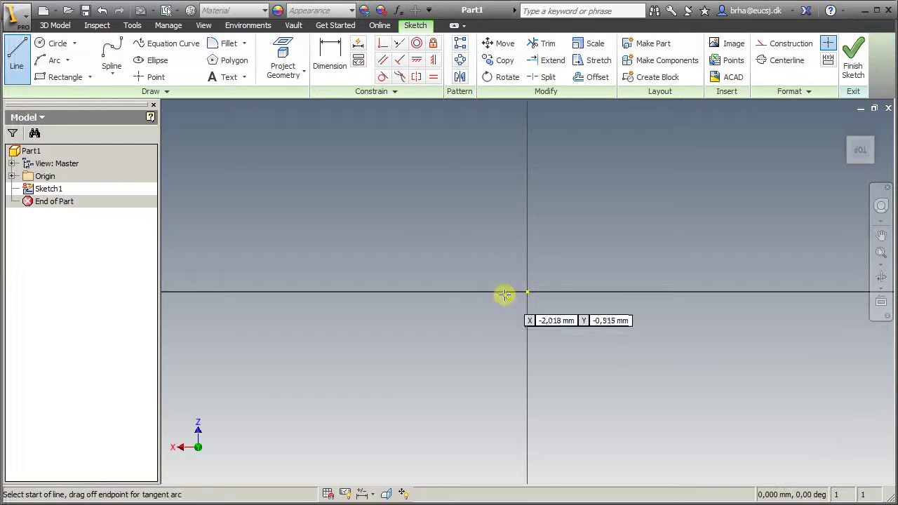
pyautogui.click(527, 292)
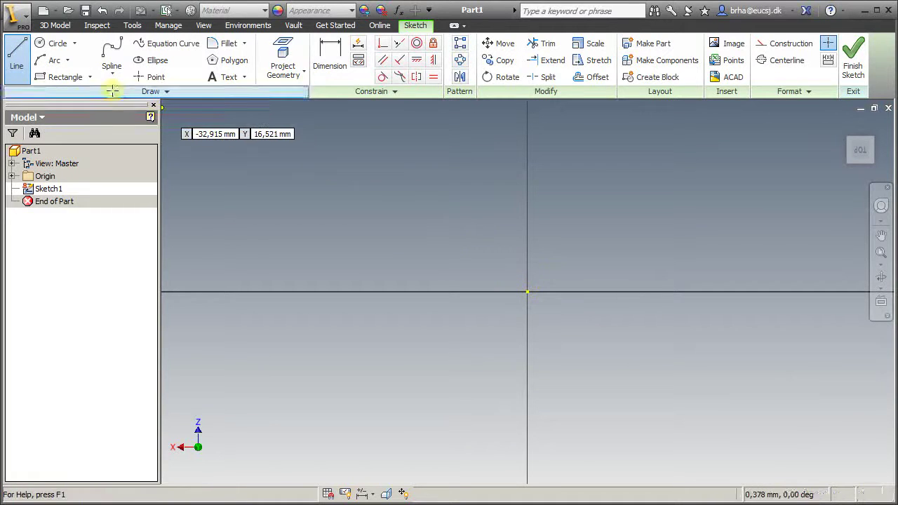
pyautogui.click(53, 73)
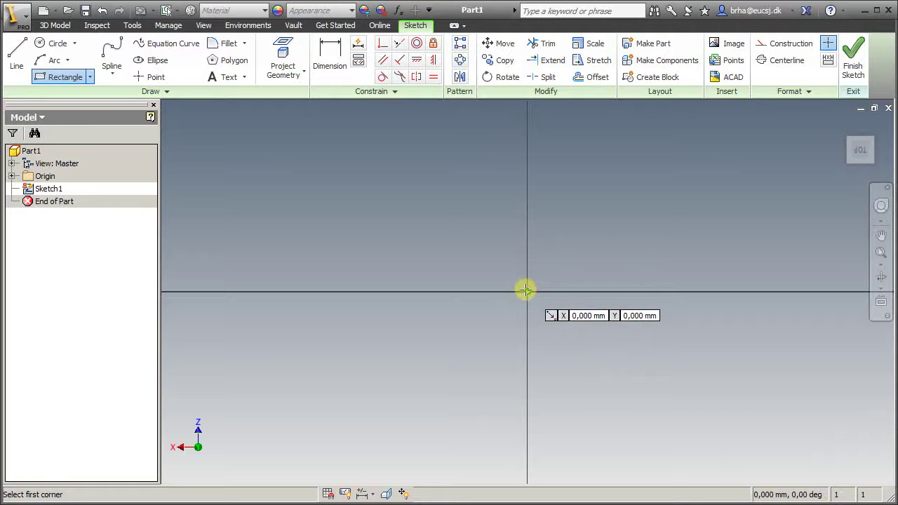
pyautogui.click(526, 290)
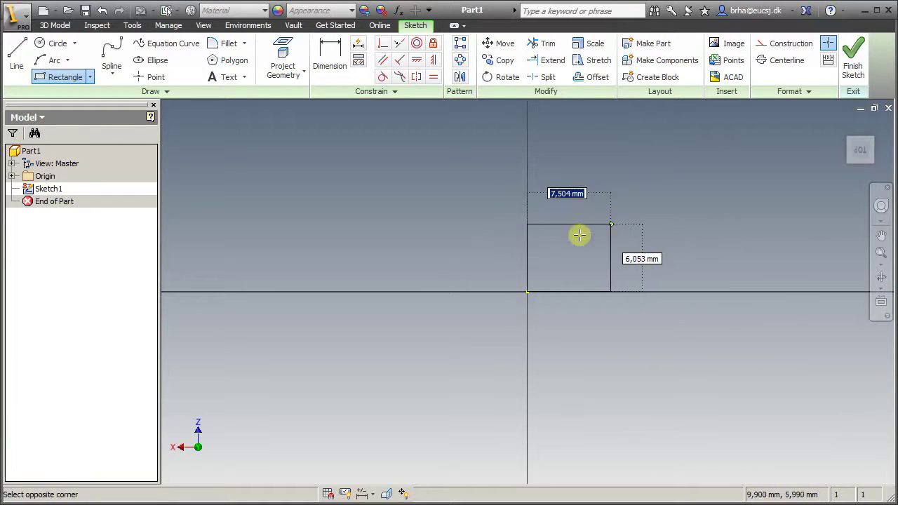
pyautogui.scroll(-1, 451, 338)
pyautogui.scroll(5, 452, 338)
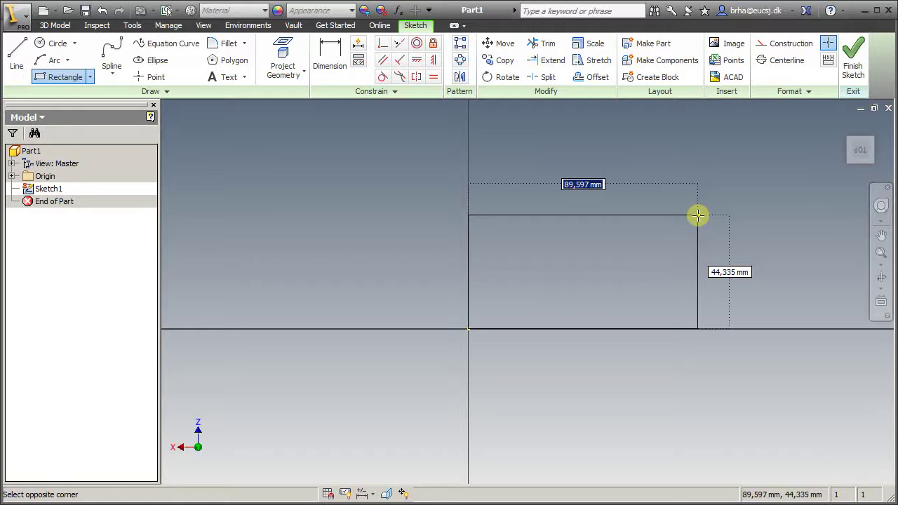
pyautogui.click(698, 222)
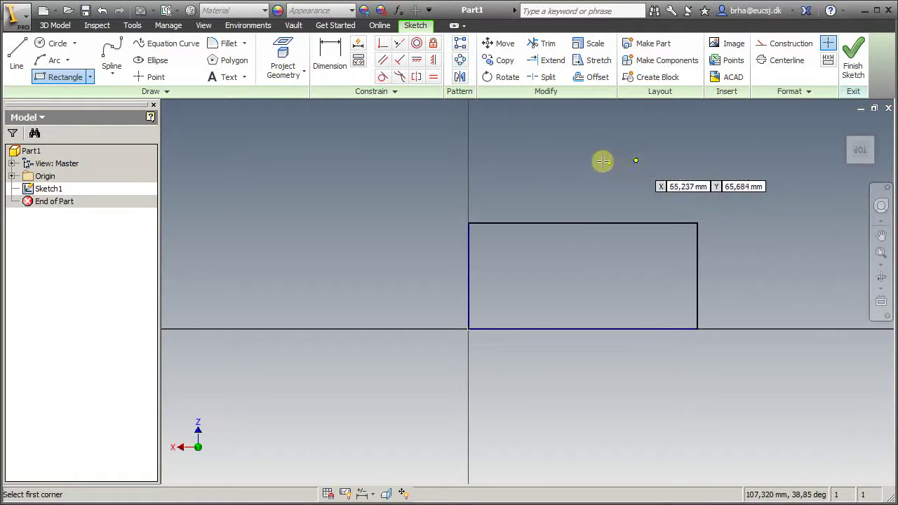
# Dimension the rectangle's long side to 90 mm and its short side to 40 mm, and finish the sketch.
pyautogui.click(330, 59)
pyautogui.click(553, 224)
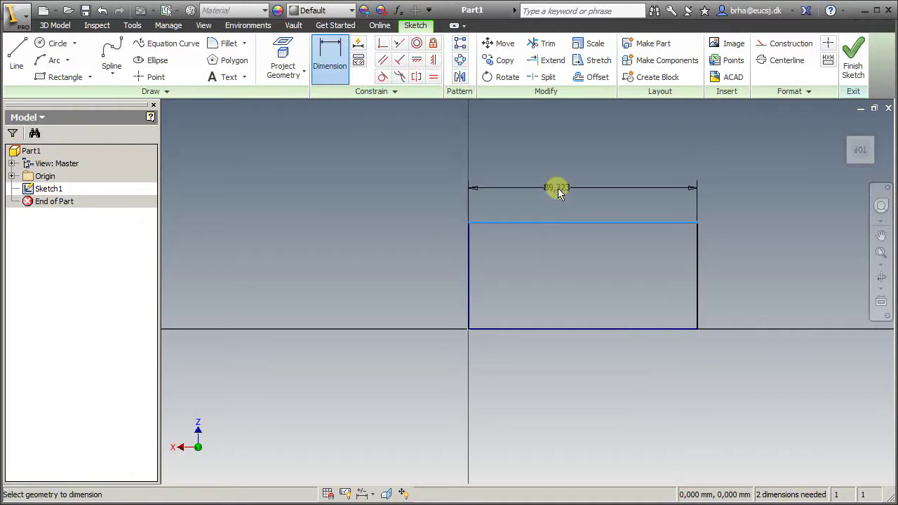
pyautogui.click(557, 188)
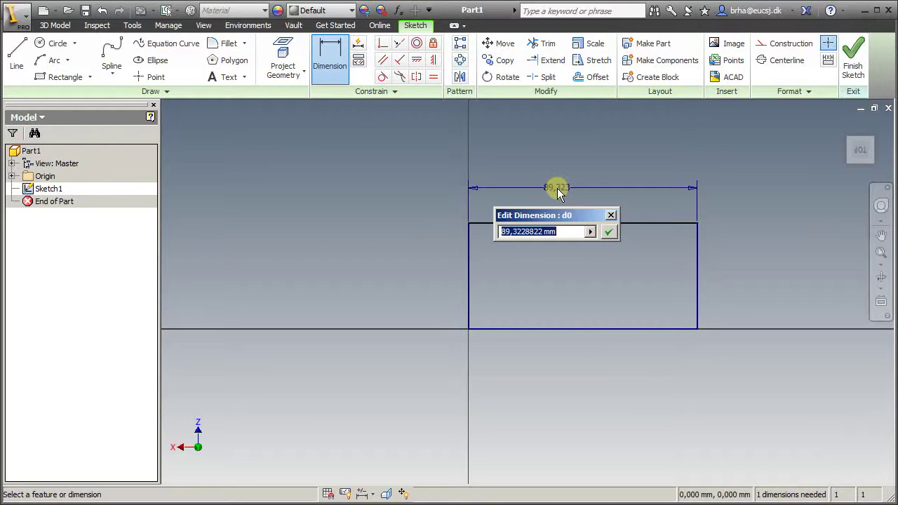
pyautogui.write('90')
pyautogui.press('Return')
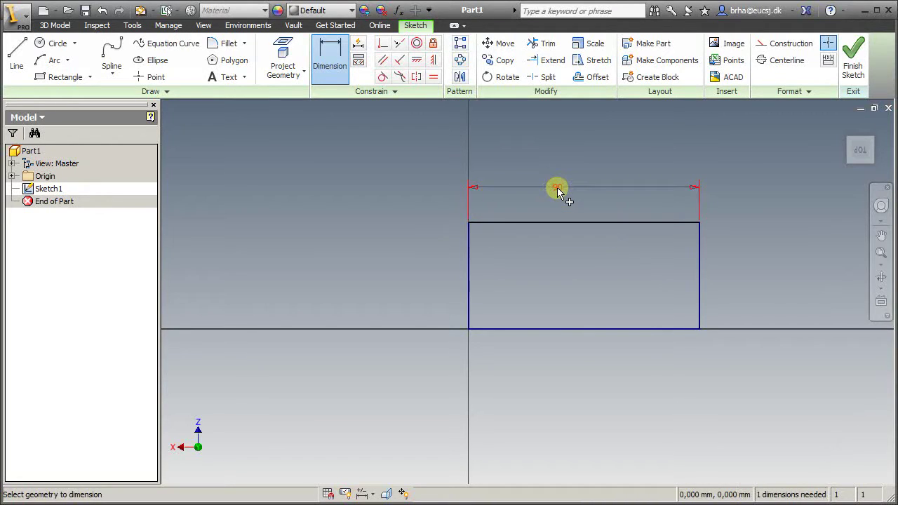
pyautogui.click(699, 273)
pyautogui.click(735, 275)
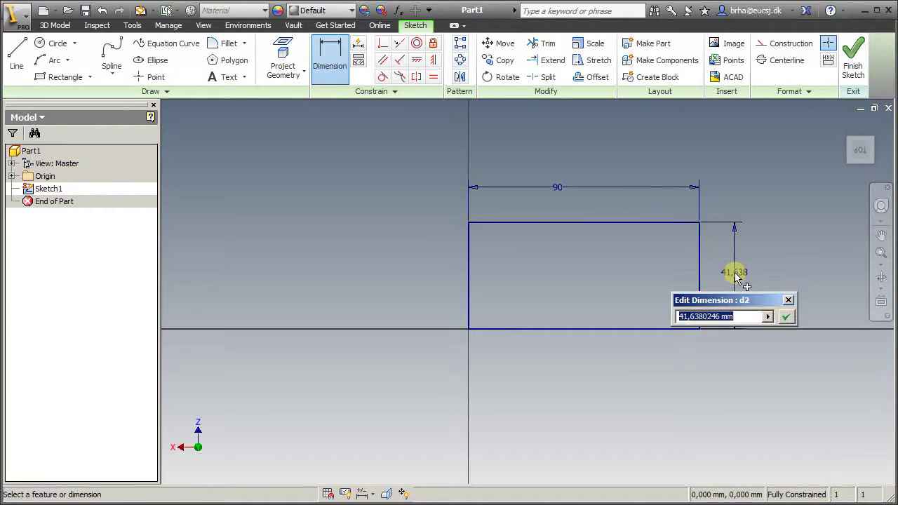
pyautogui.write('40')
pyautogui.press('Return')
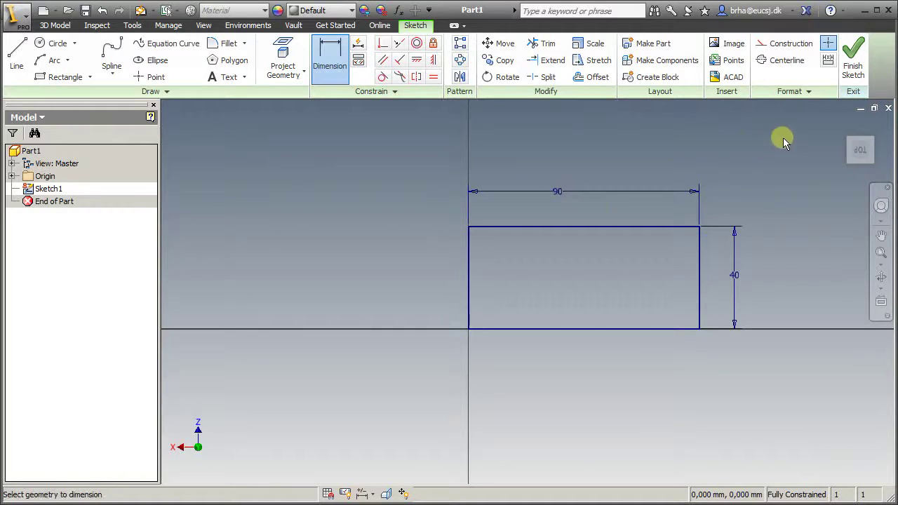
pyautogui.click(850, 53)
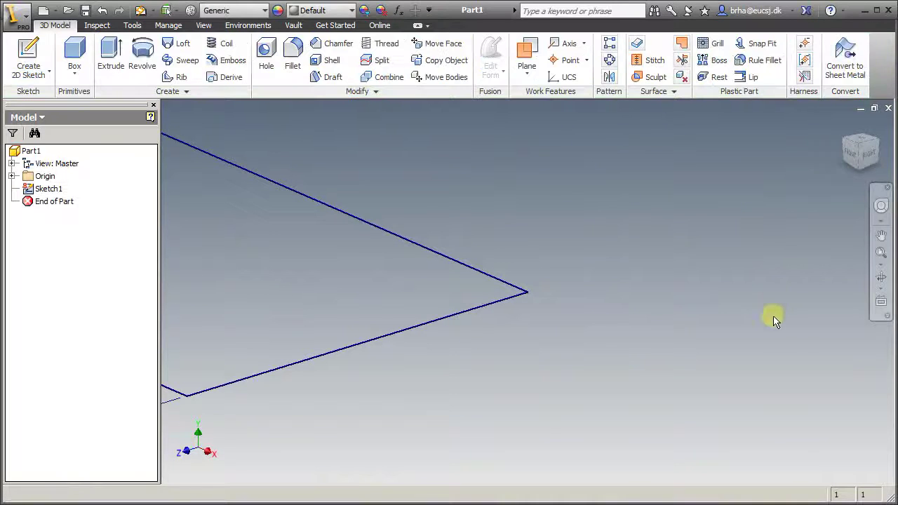
# Extrude the rectangle profile 12 mm upward into a solid block.
pyautogui.scroll(-3, 796, 354)
pyautogui.scroll(1, 796, 356)
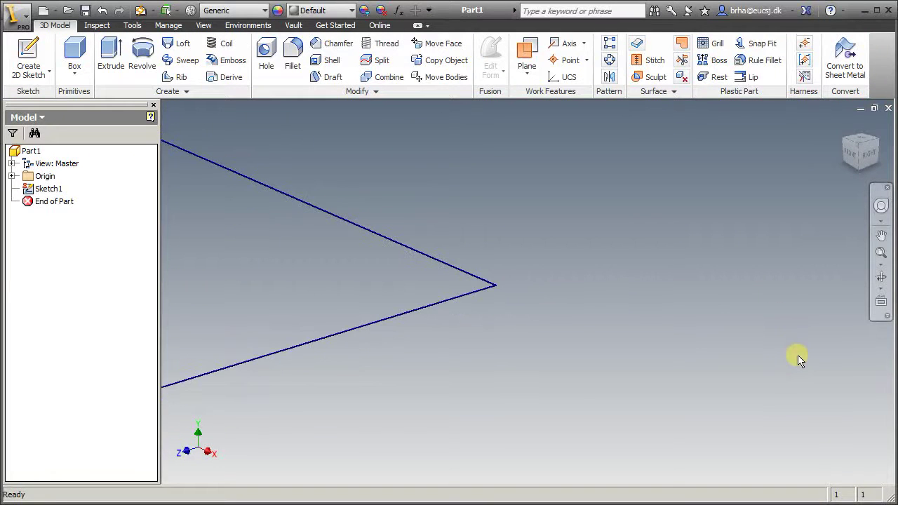
pyautogui.scroll(3, 800, 357)
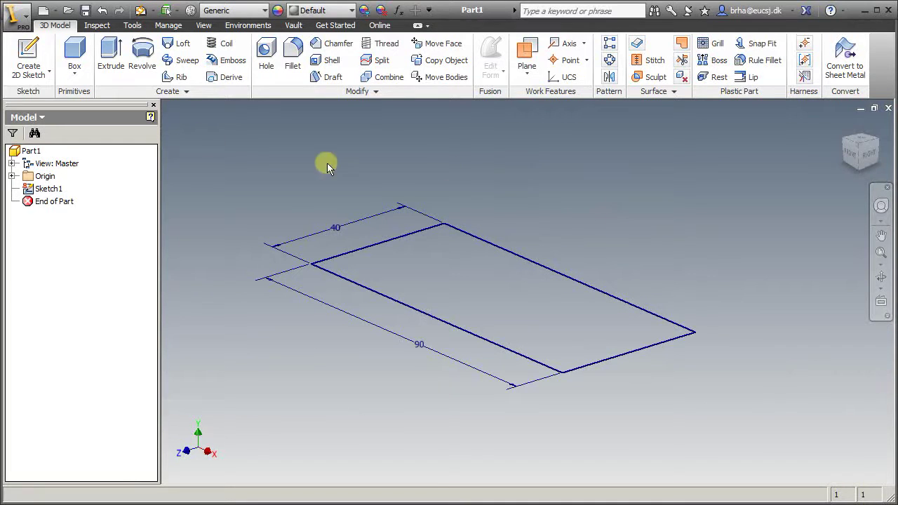
pyautogui.click(107, 56)
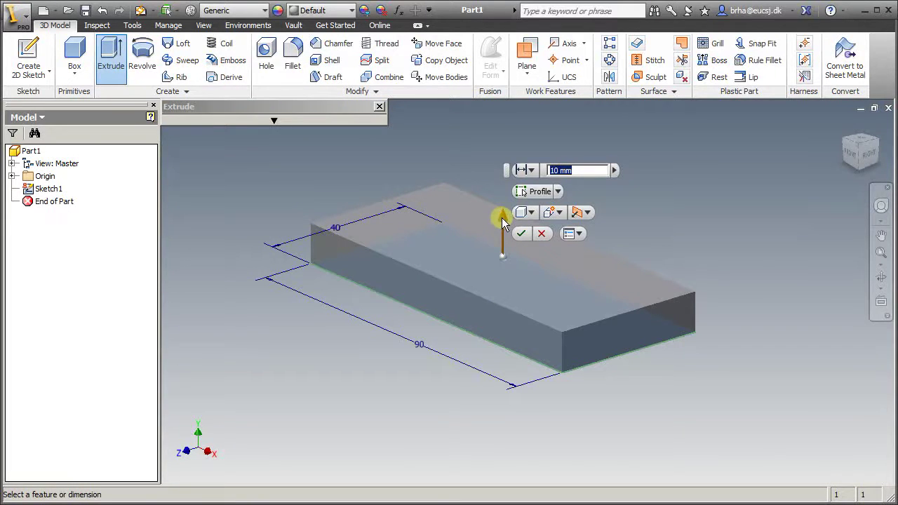
pyautogui.moveTo(502, 218)
pyautogui.mouseDown()
pyautogui.moveTo(503, 192)
pyautogui.moveTo(508, 223)
pyautogui.moveTo(509, 213)
pyautogui.mouseUp()
pyautogui.click(591, 131)
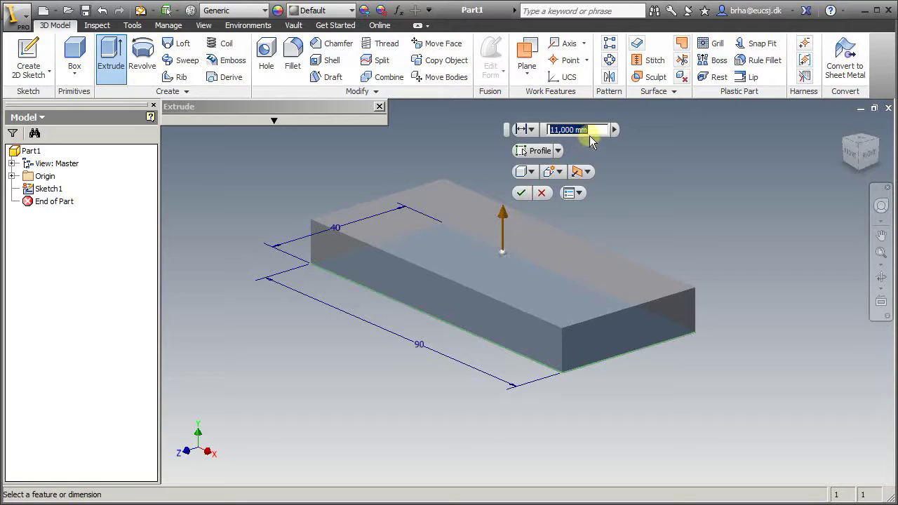
pyautogui.moveTo(592, 130); pyautogui.dragTo(535, 132)
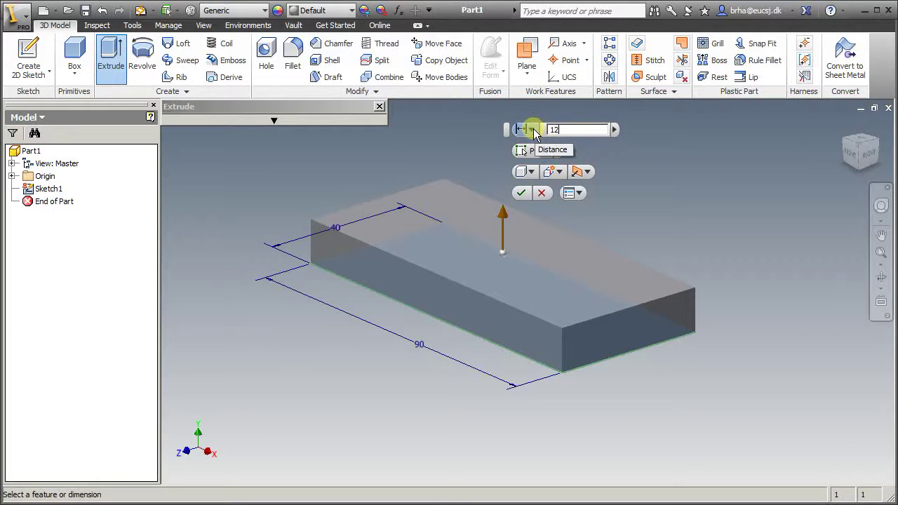
pyautogui.write('12')
pyautogui.press('Return')
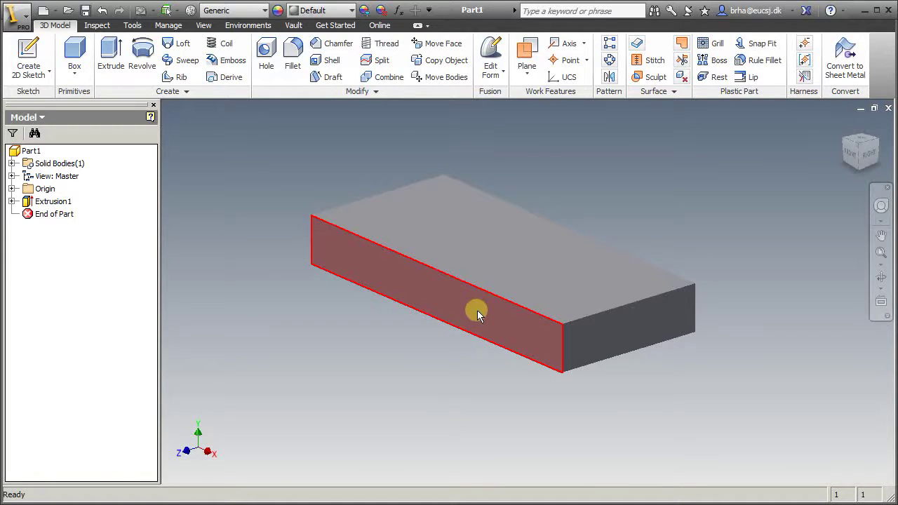
# Start a sketch on the block's long front face and draw a vertical line about 24.7 mm up from its upper right corner.
pyautogui.click(33, 51)
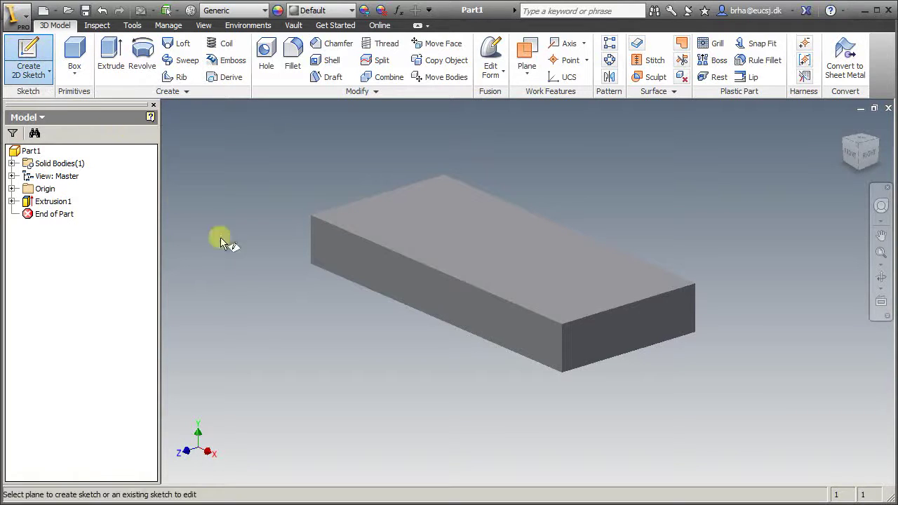
pyautogui.click(484, 312)
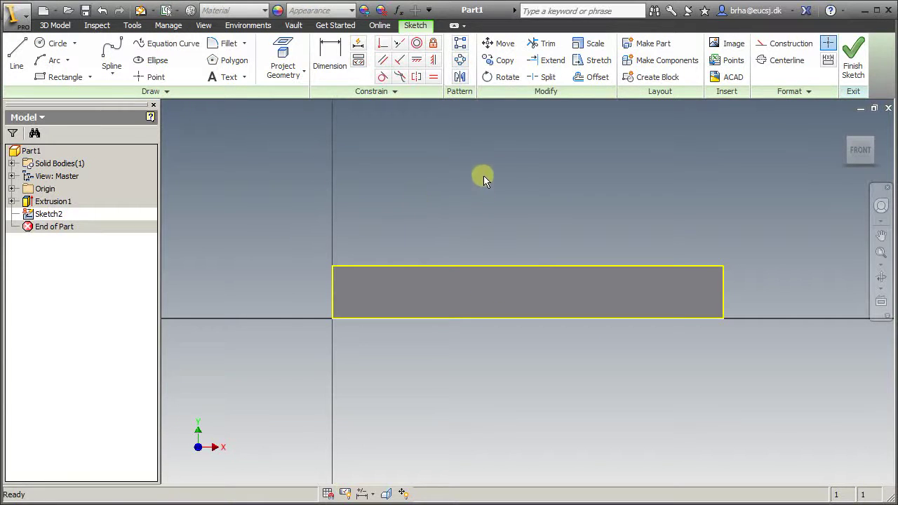
pyautogui.click(18, 56)
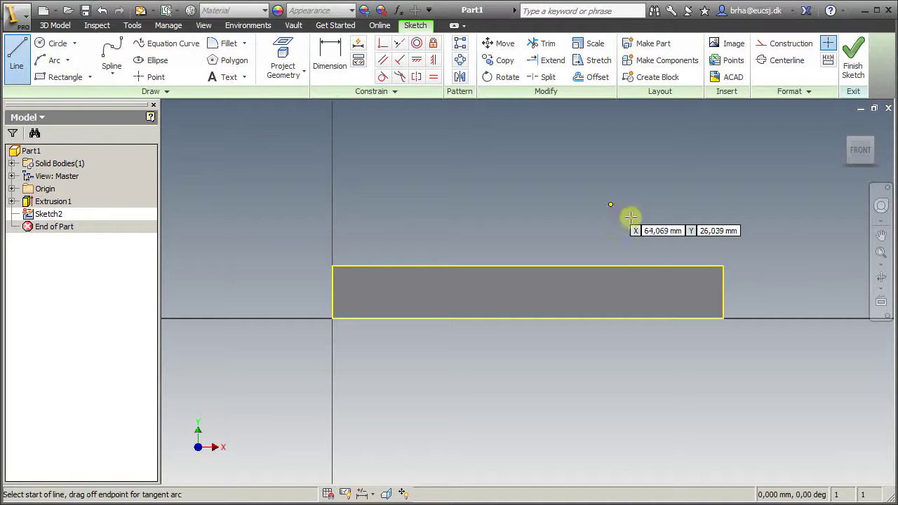
pyautogui.click(723, 265)
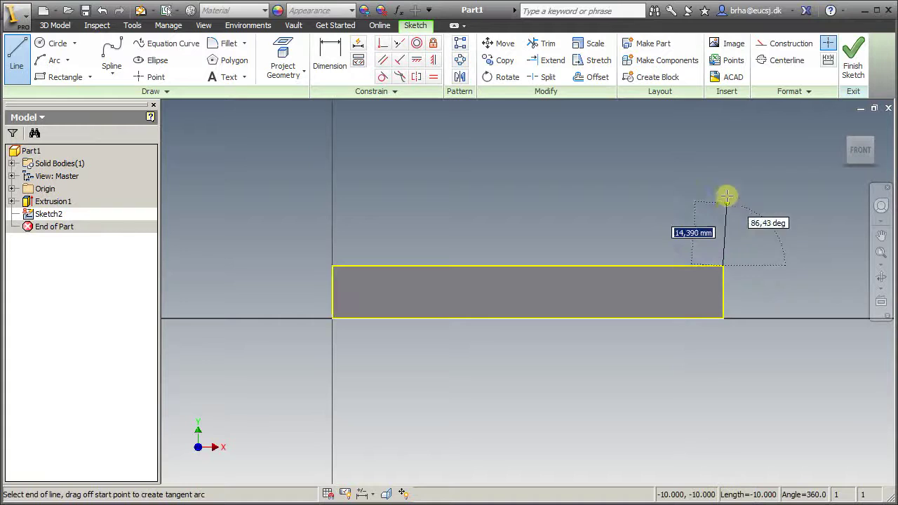
pyautogui.click(722, 159)
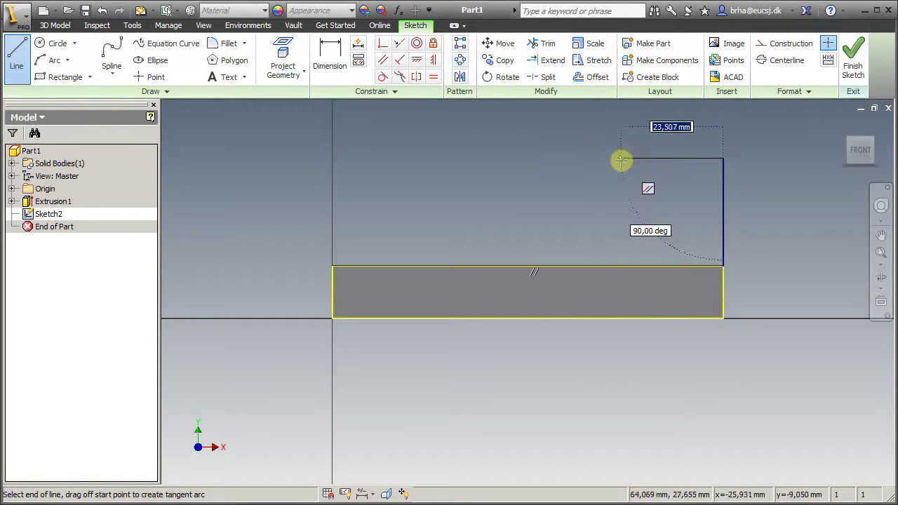
pyautogui.rightClick(666, 145)
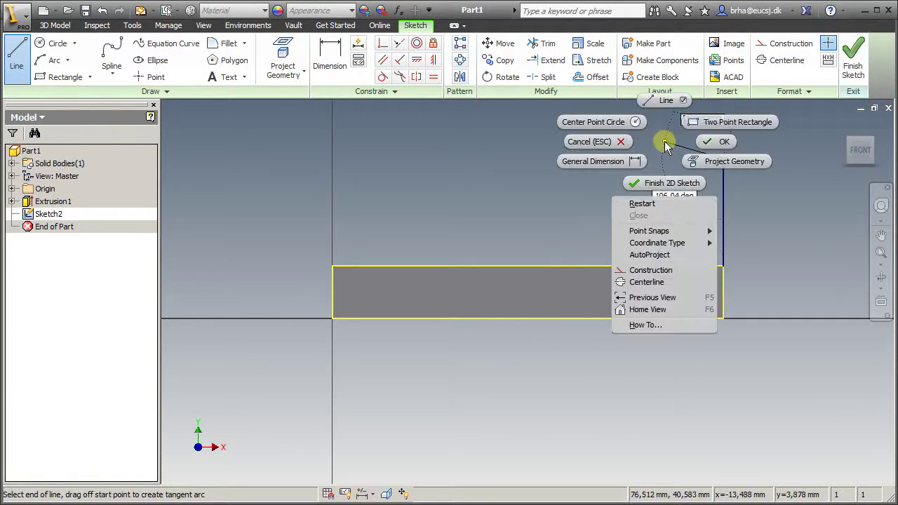
pyautogui.click(726, 143)
# Draw a 90° center-point arc centred on the vertical line's lower end, from its upper end to the block's top edge, radius about 24.7 mm.
pyautogui.press('a')
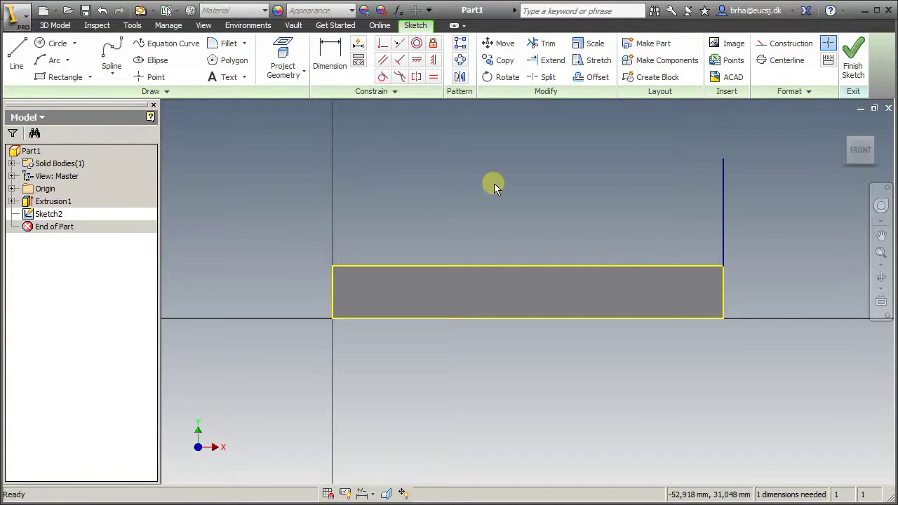
pyautogui.click(68, 60)
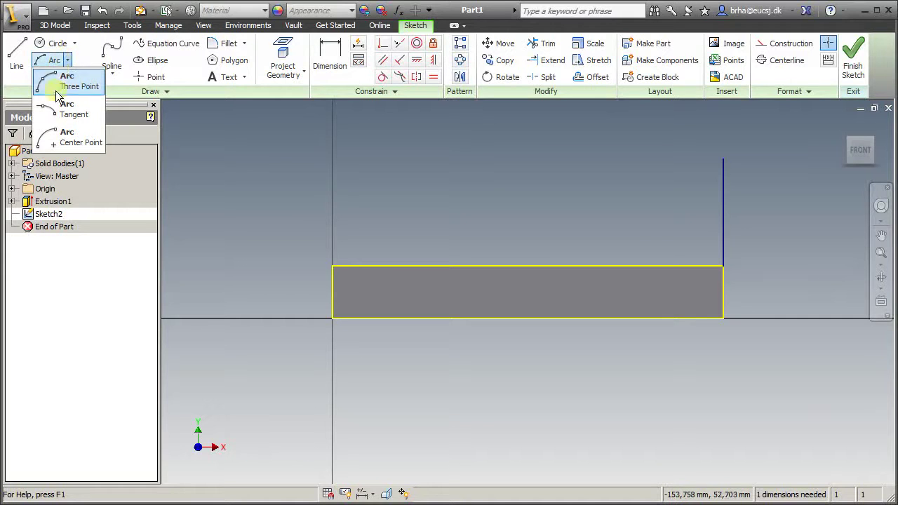
pyautogui.click(79, 139)
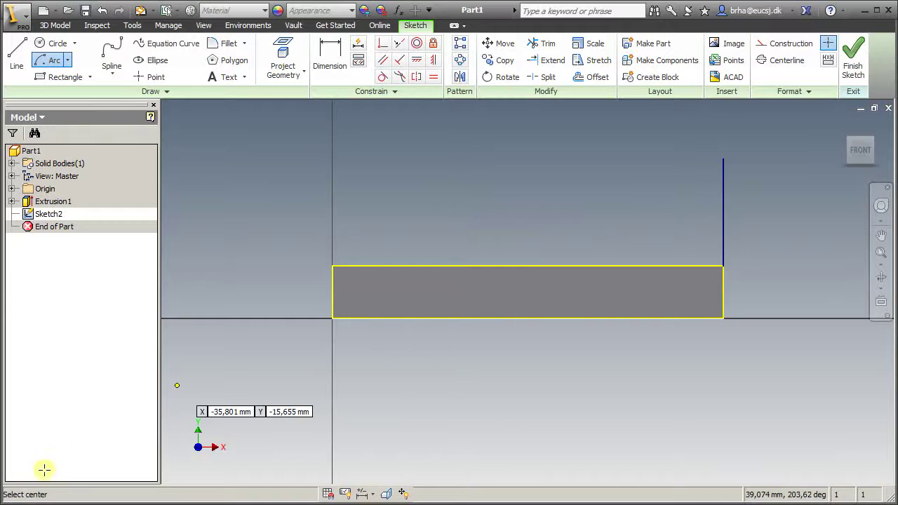
pyautogui.click(722, 267)
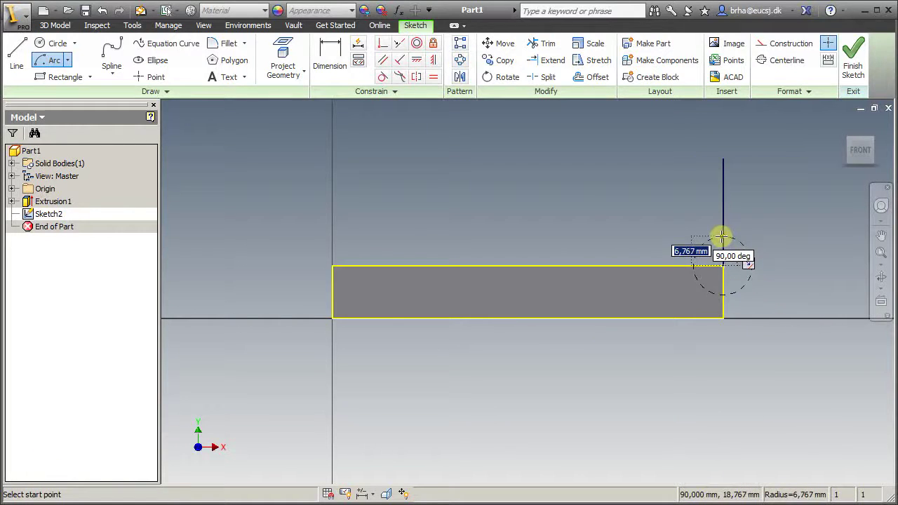
pyautogui.click(724, 157)
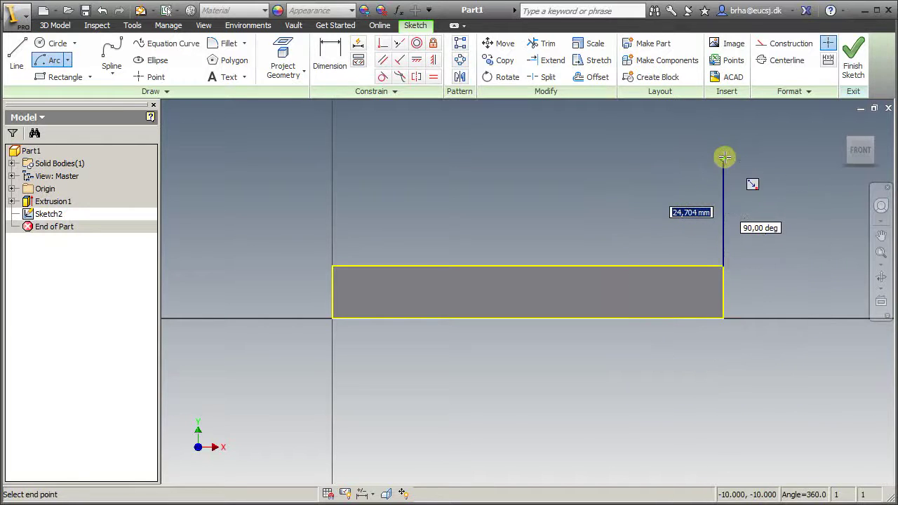
pyautogui.click(617, 266)
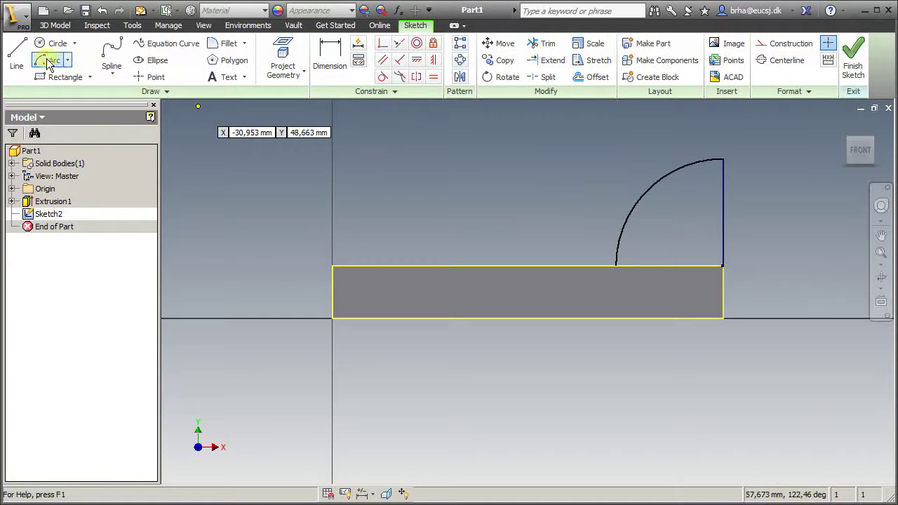
# Close the quarter circle with a horizontal line along the block's top edge from the arc's lower end to the arc's center.
pyautogui.click(17, 56)
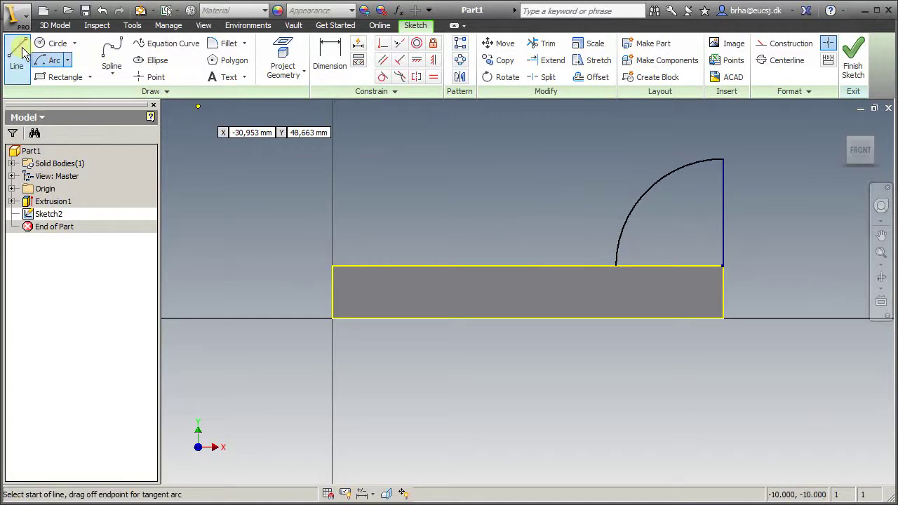
pyautogui.click(614, 264)
pyautogui.click(722, 265)
pyautogui.moveTo(733, 269); pyautogui.dragTo(579, 158)
pyautogui.rightClick(579, 158)
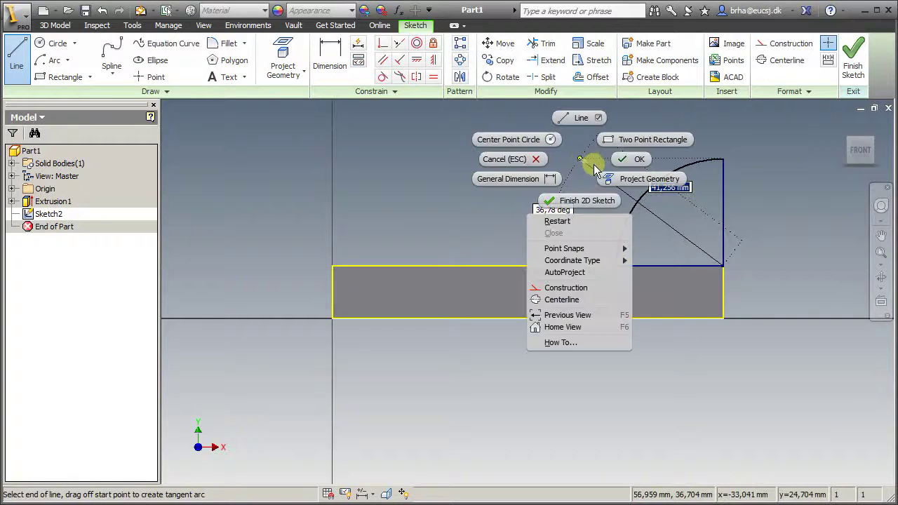
pyautogui.click(635, 159)
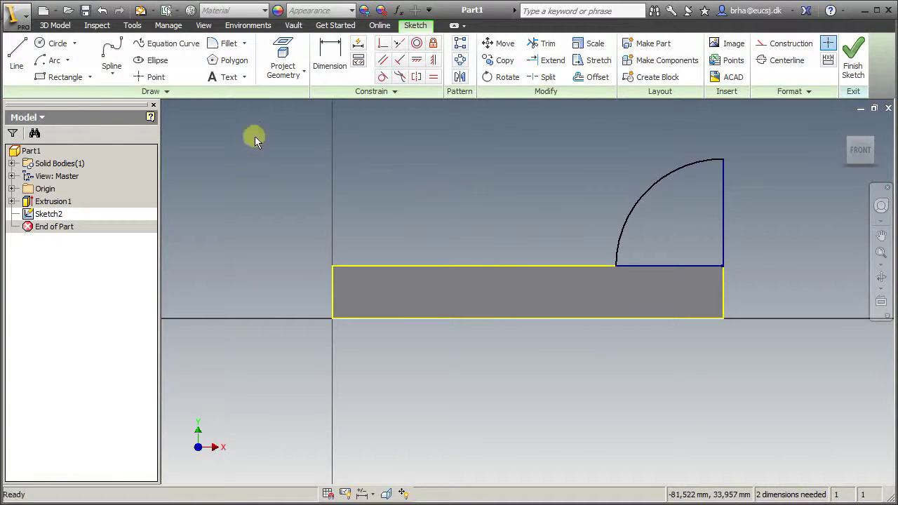
# Delete the projected edges of the block's front face from the sketch, keeping only the quarter circle, and finish the sketch.
pyautogui.click(503, 262)
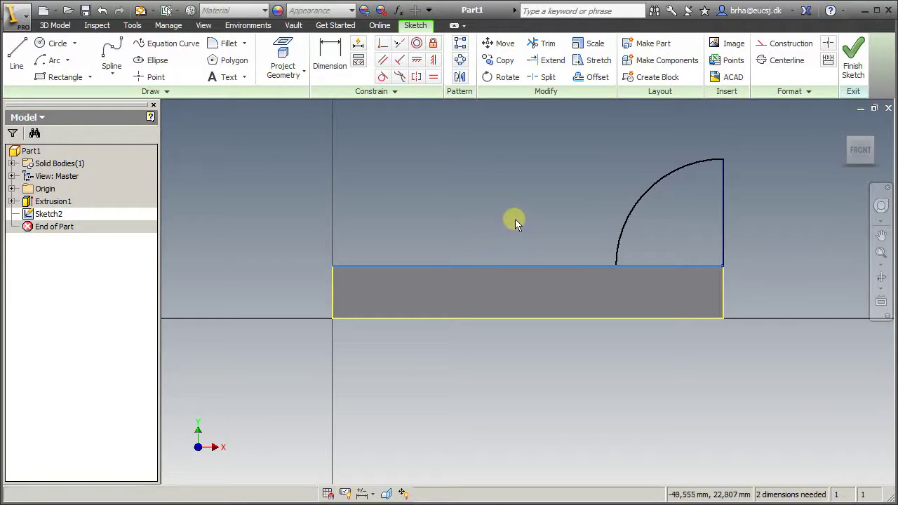
pyautogui.press('Delete')
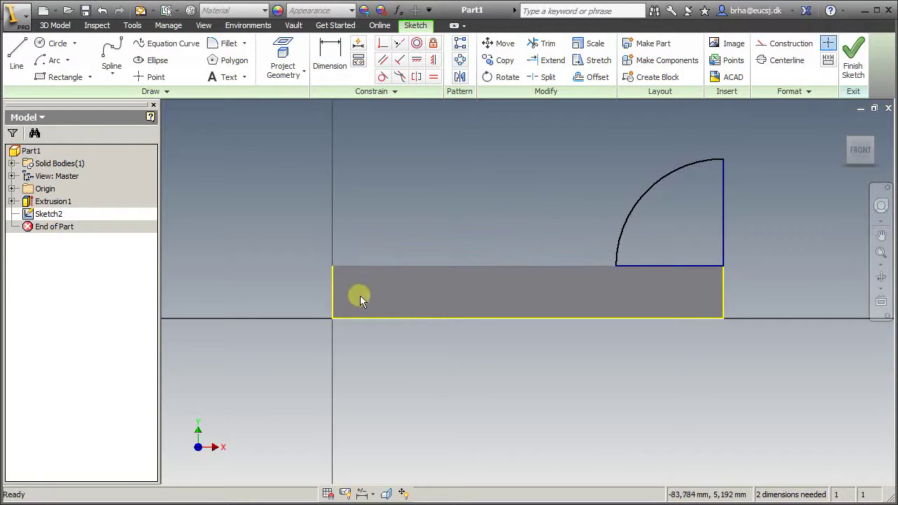
pyautogui.click(334, 297)
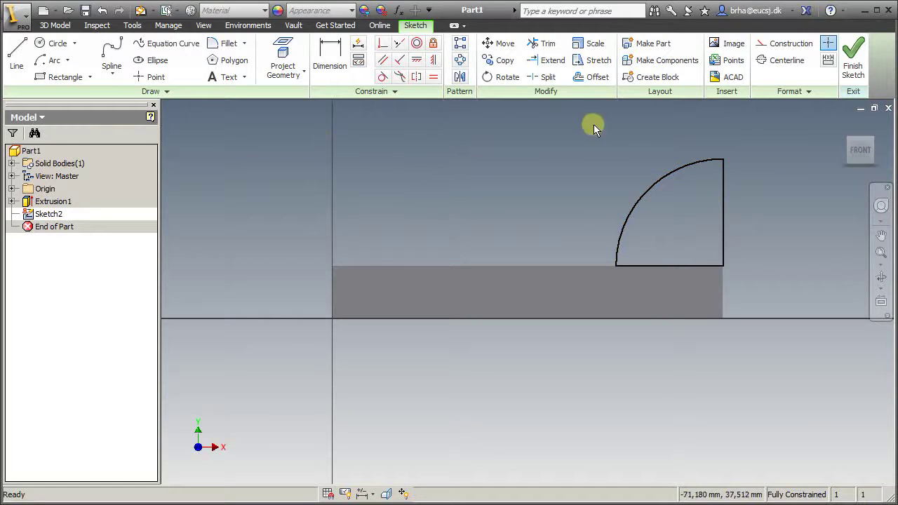
pyautogui.click(848, 58)
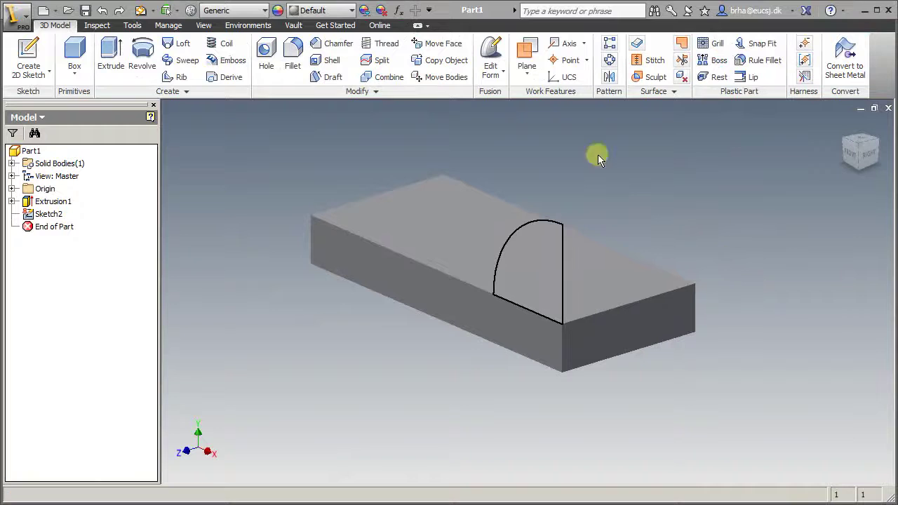
# Revolve the quarter-circle profile by an angle of 90° about its vertical line, adding the rounded body over the block's corner.
pyautogui.click(145, 57)
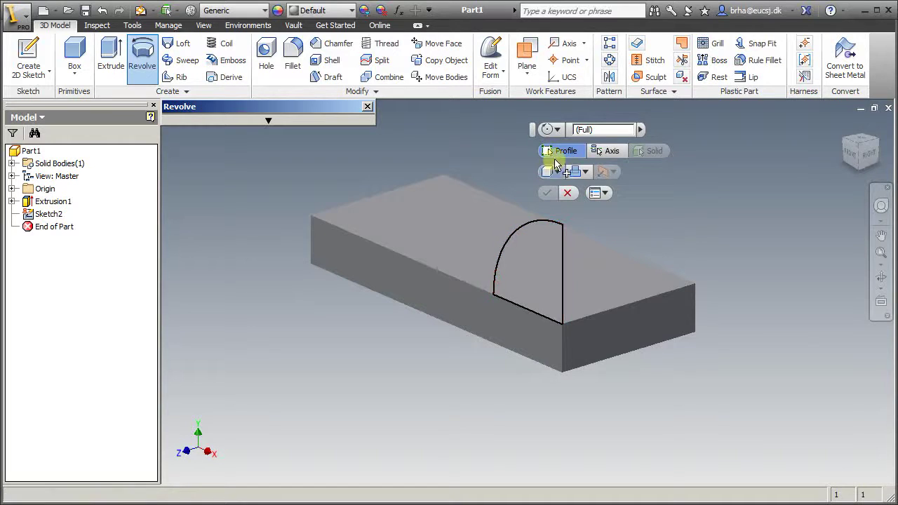
pyautogui.click(506, 235)
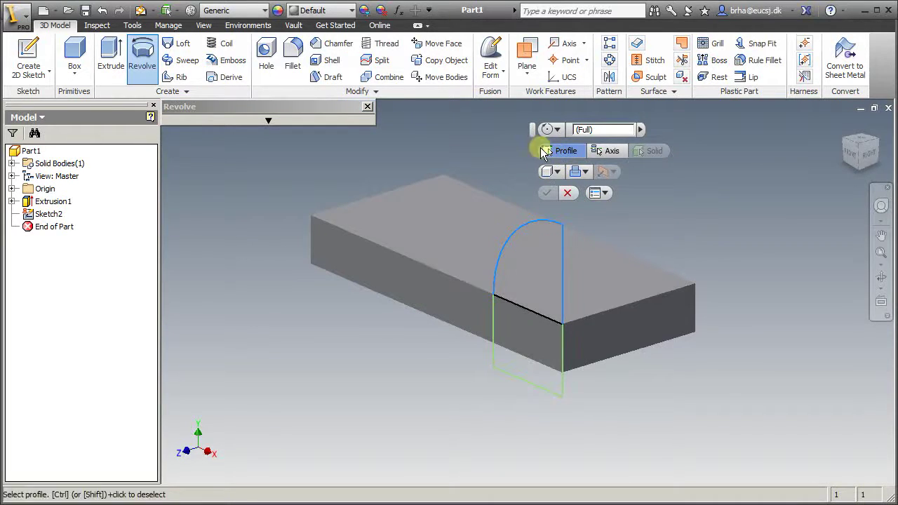
pyautogui.click(606, 151)
pyautogui.click(565, 264)
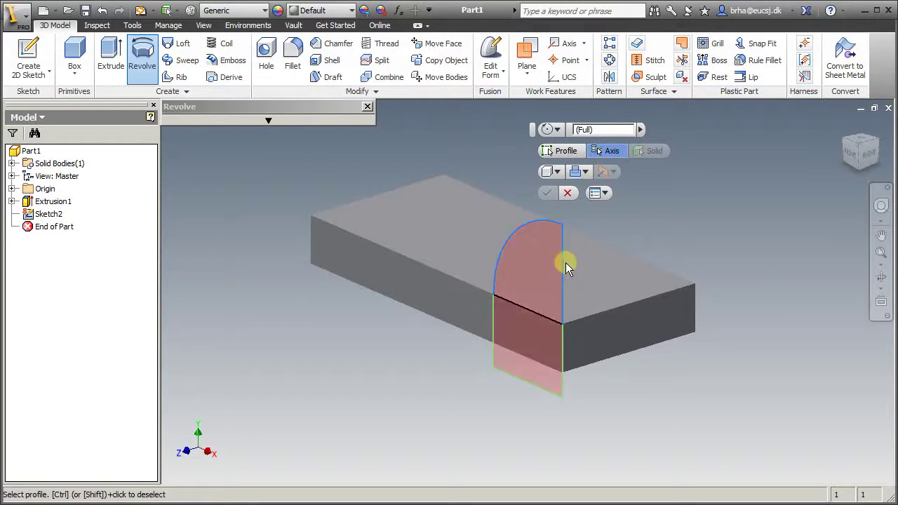
pyautogui.keyDown('ctrl'); pyautogui.click(566, 264); pyautogui.keyUp('ctrl')
pyautogui.click(558, 129)
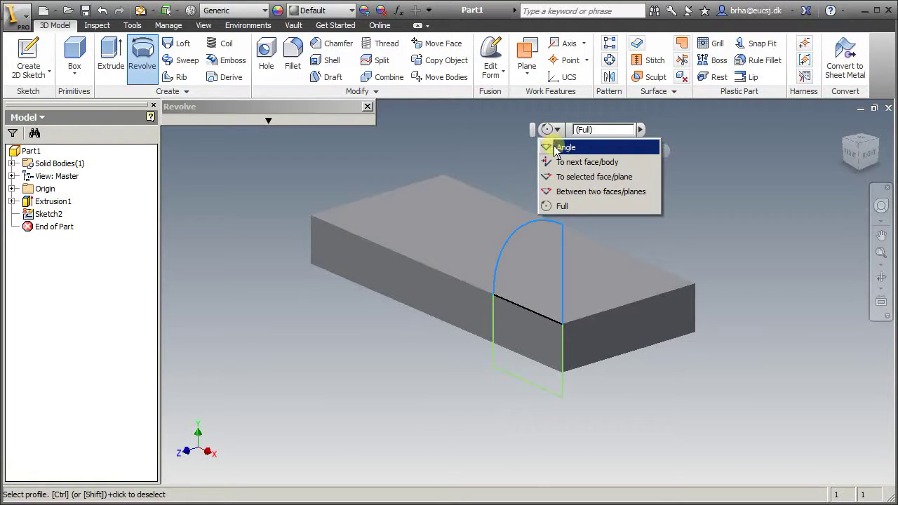
pyautogui.click(558, 147)
pyautogui.click(517, 241)
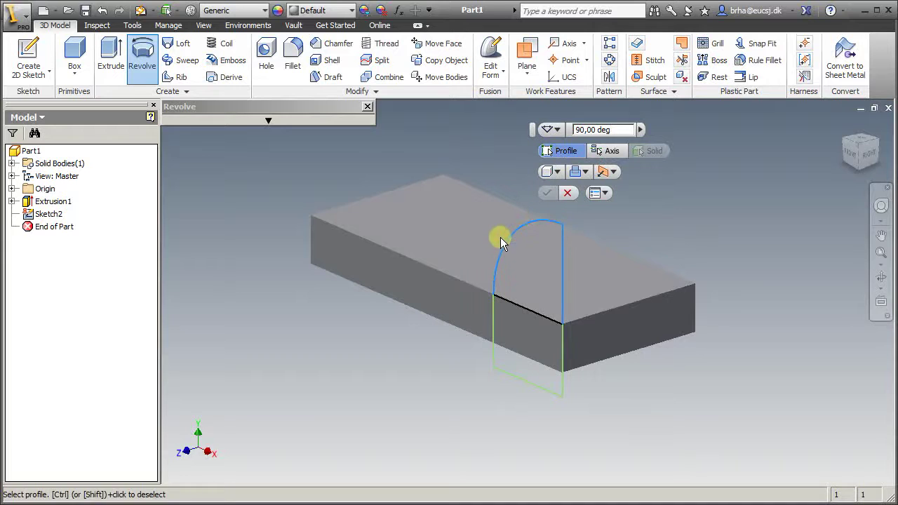
pyautogui.click(504, 271)
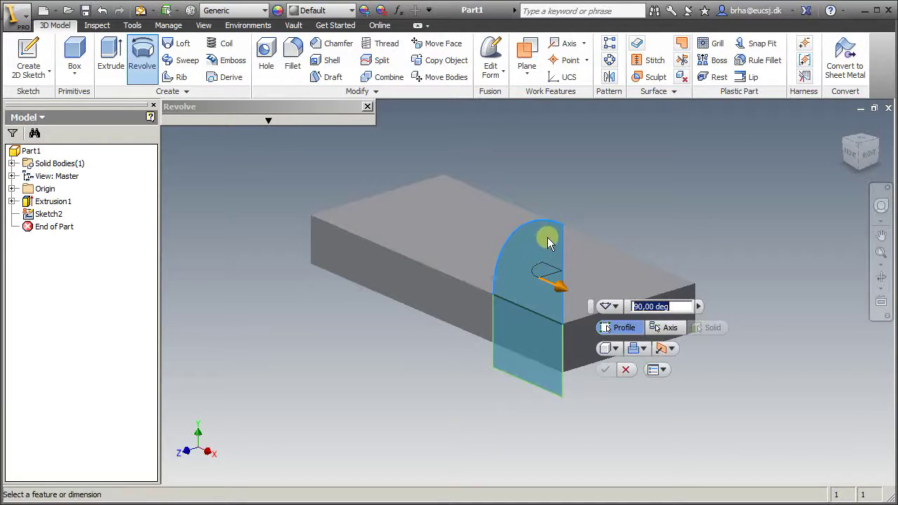
pyautogui.click(557, 285)
pyautogui.moveTo(540, 253); pyautogui.dragTo(568, 246)
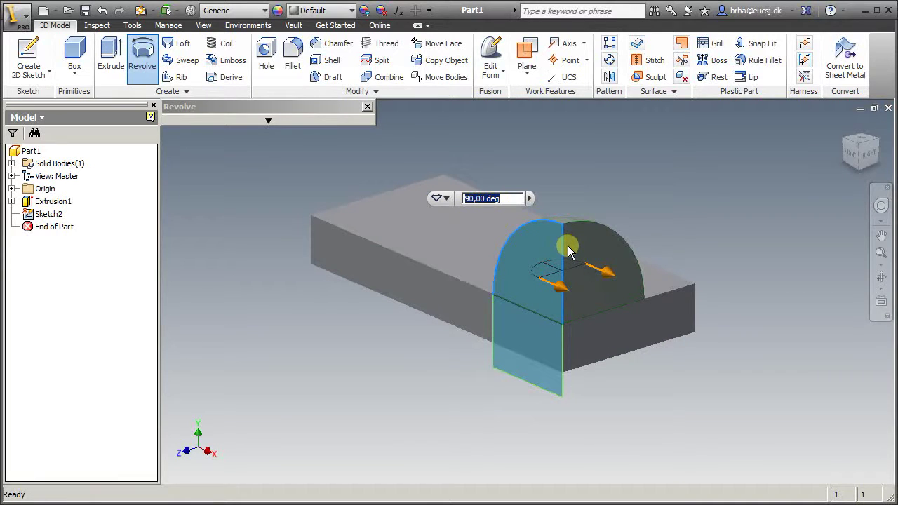
pyautogui.moveTo(568, 246); pyautogui.dragTo(568, 245)
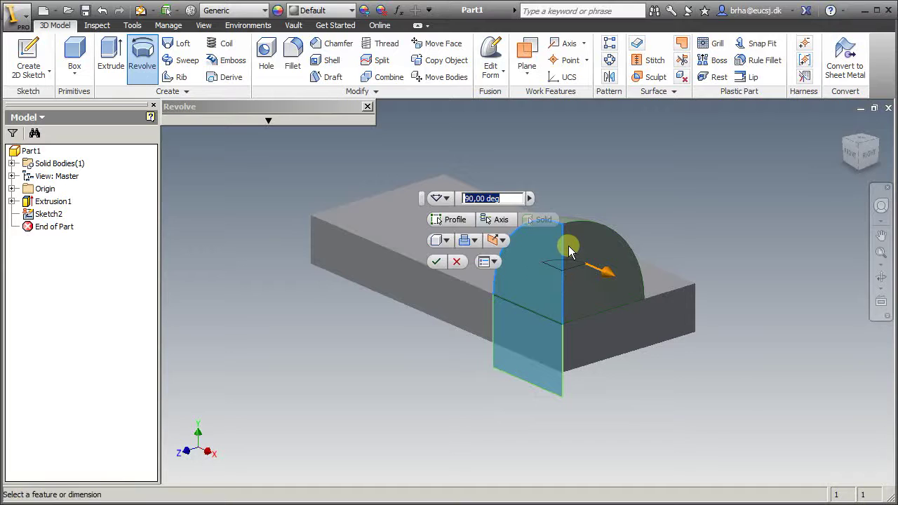
pyautogui.click(437, 266)
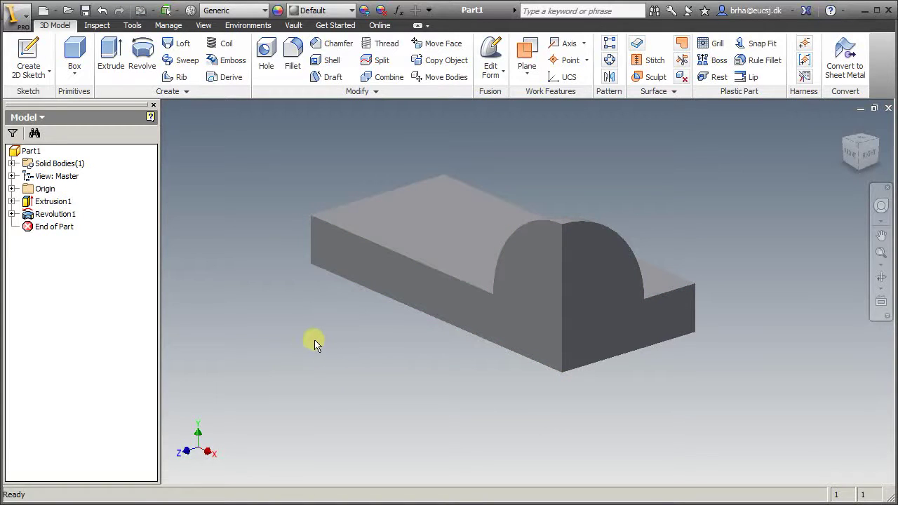
# Fillet the block's four vertical corner edges, including the tall edge running up the rounded body, with a radius of 5 mm.
pyautogui.moveTo(354, 347); pyautogui.dragTo(561, 310, button='middle')
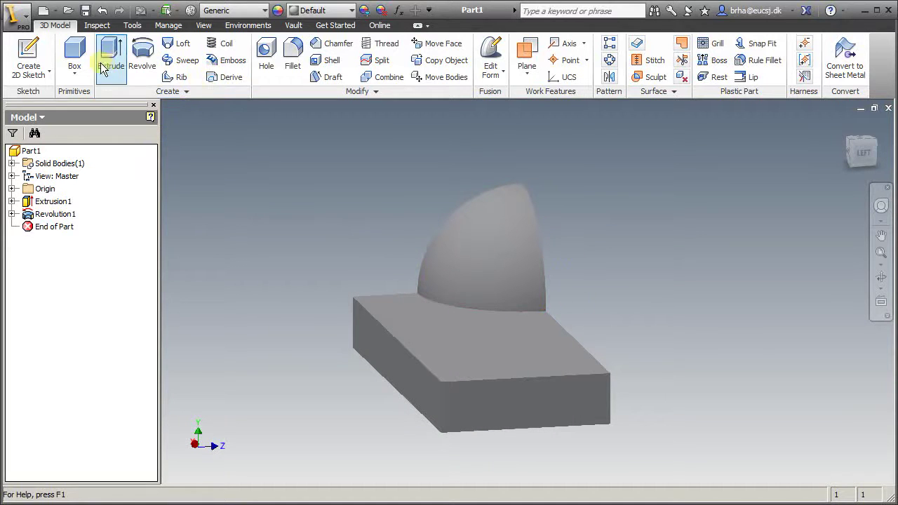
pyautogui.click(297, 56)
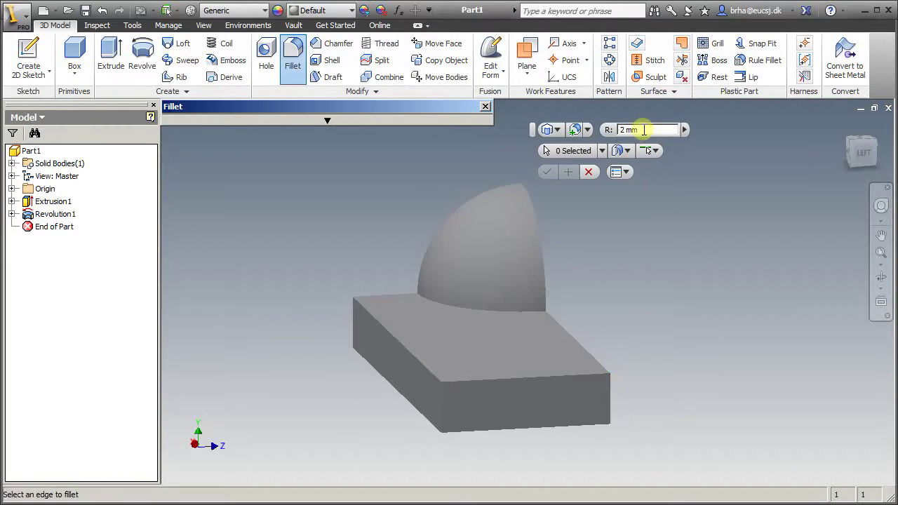
pyautogui.click(644, 129)
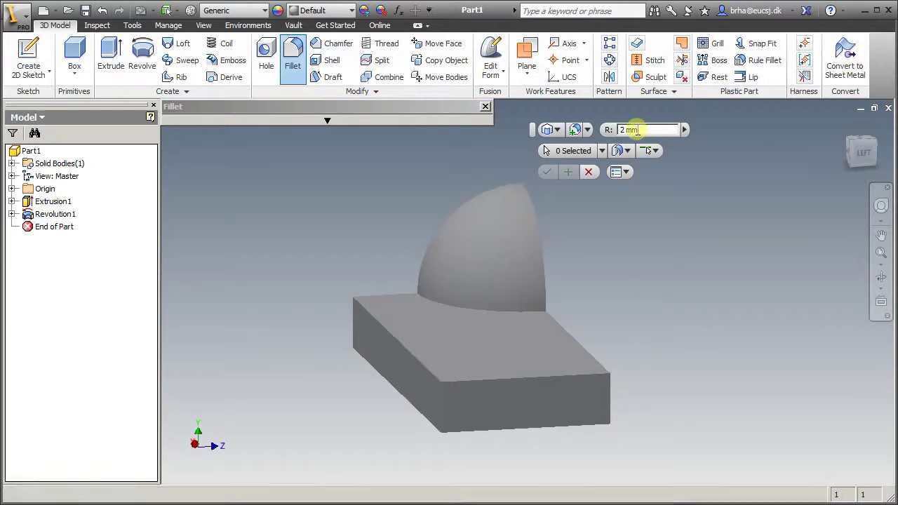
pyautogui.write('5')
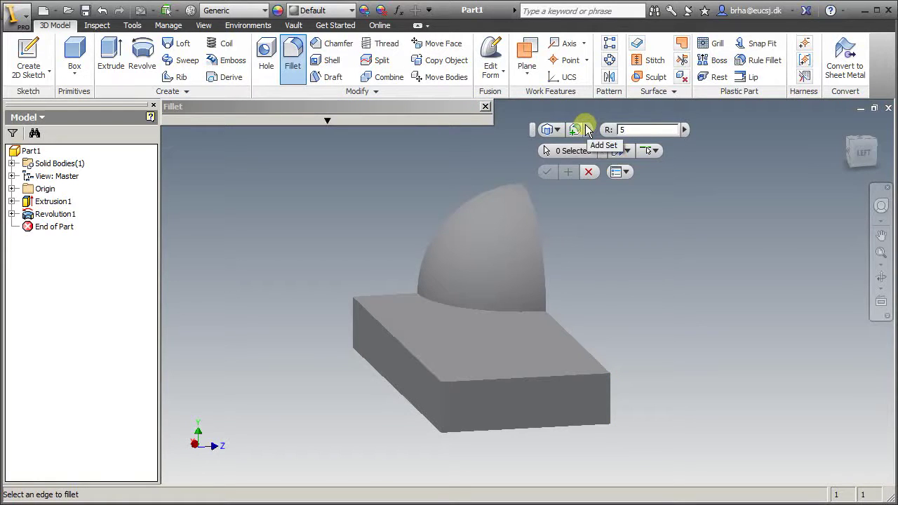
pyautogui.click(611, 393)
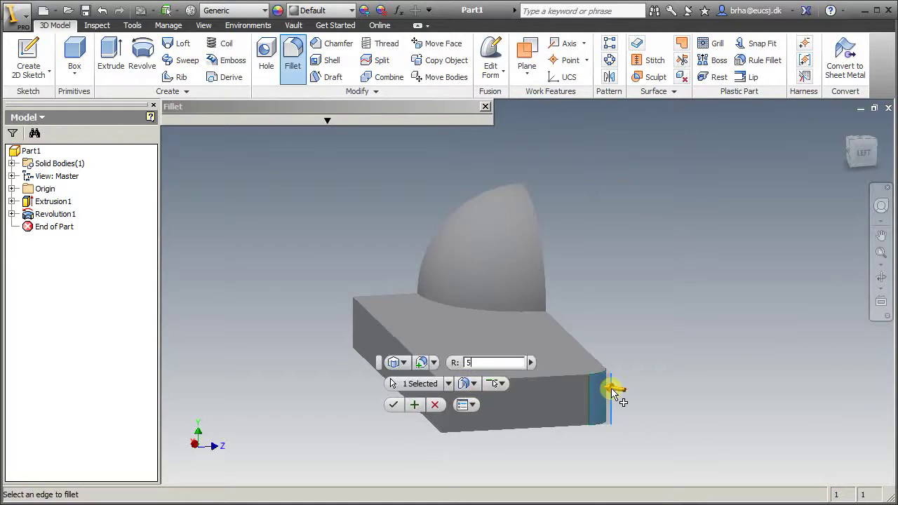
pyautogui.click(441, 411)
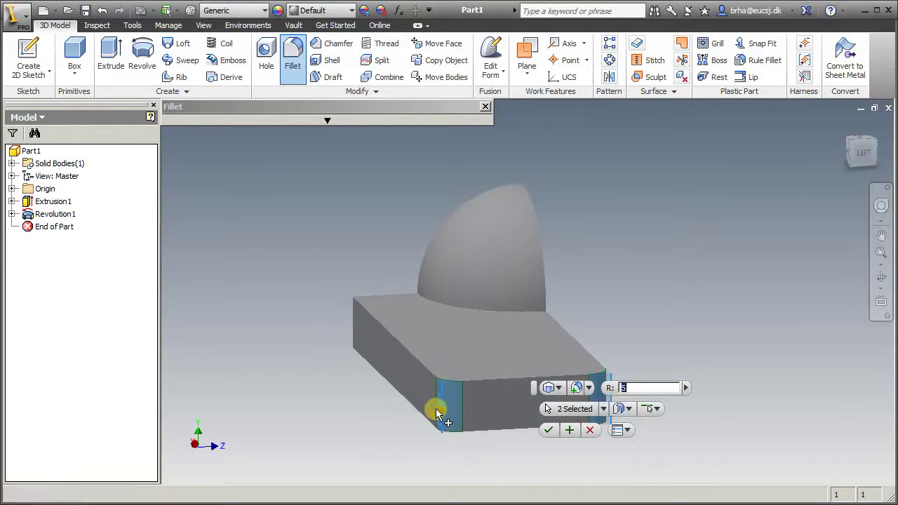
pyautogui.click(353, 319)
pyautogui.moveTo(634, 309); pyautogui.dragTo(571, 296, button='middle')
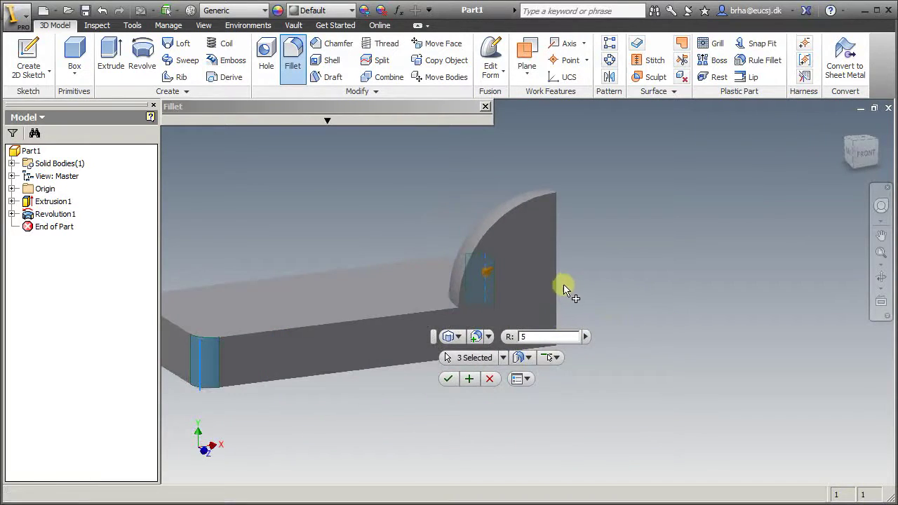
pyautogui.click(555, 288)
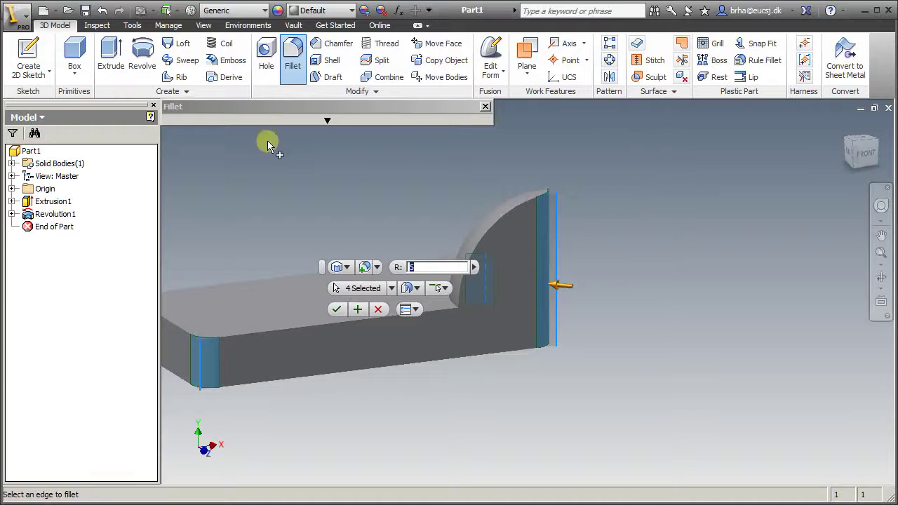
pyautogui.click(337, 308)
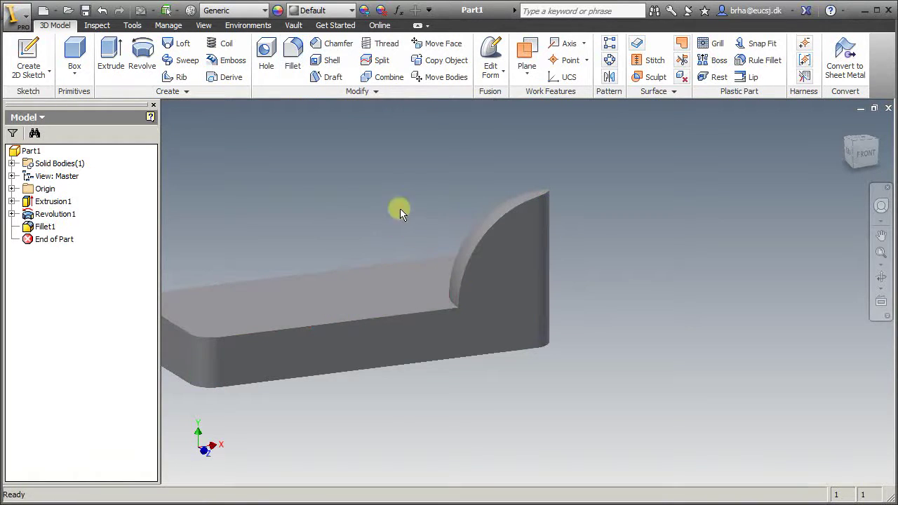
pyautogui.keyDown('shift'); pyautogui.moveTo(381, 178); pyautogui.dragTo(543, 182, button='middle'); pyautogui.keyUp('shift')
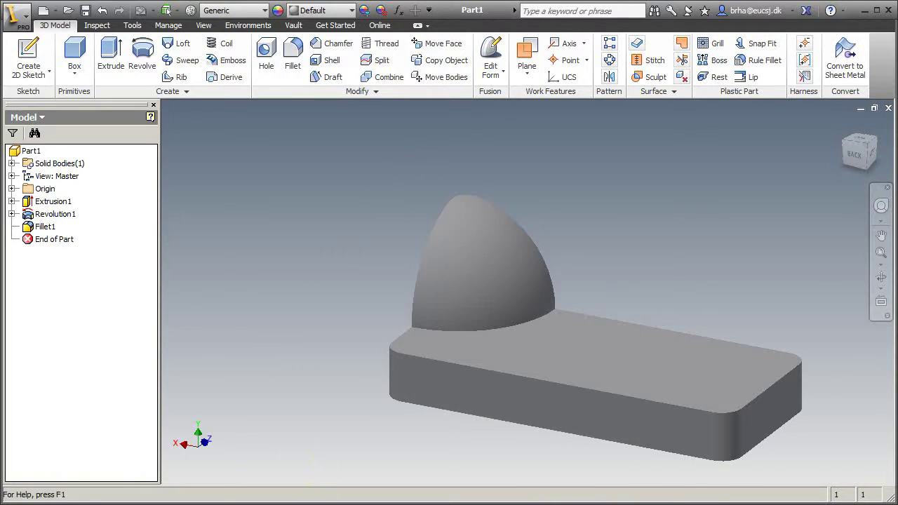
pyautogui.hotkey('alt', 'Tab')
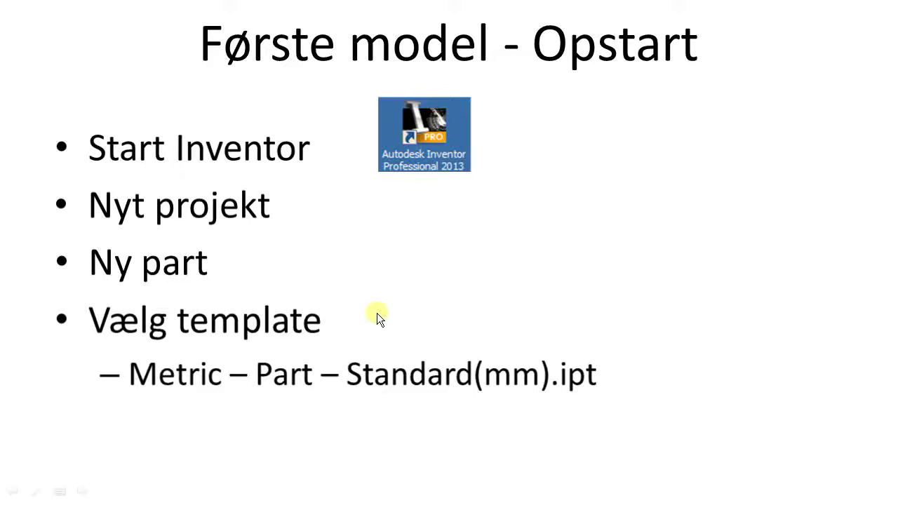
pyautogui.click(377, 312)
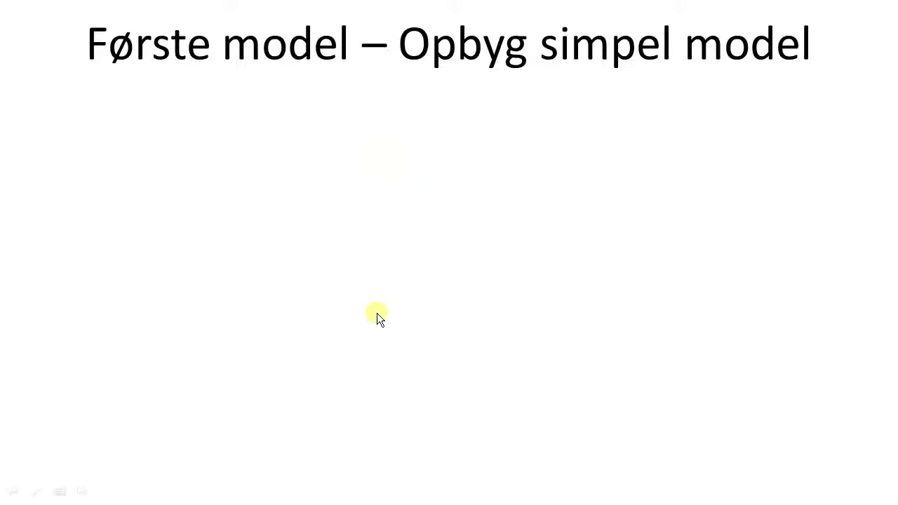
pyautogui.click(376, 318)
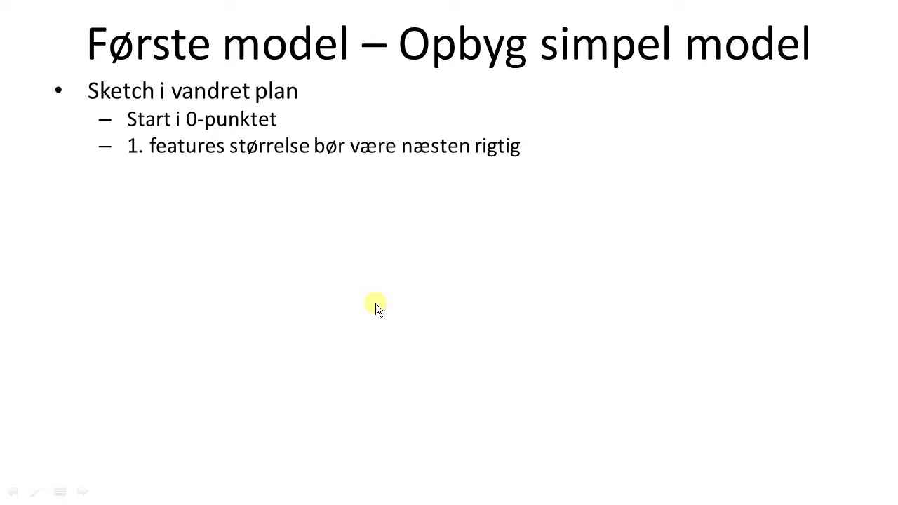
pyautogui.click(357, 291)
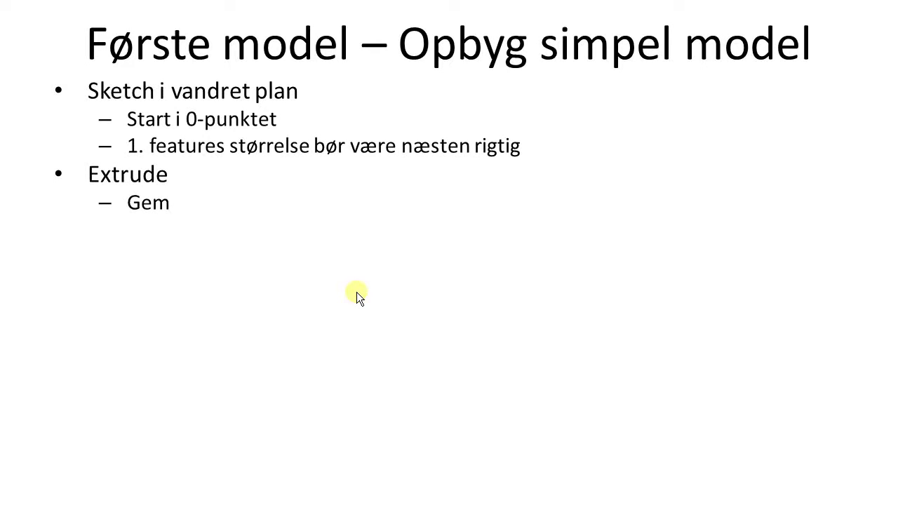
pyautogui.hotkey('alt', 'Tab')
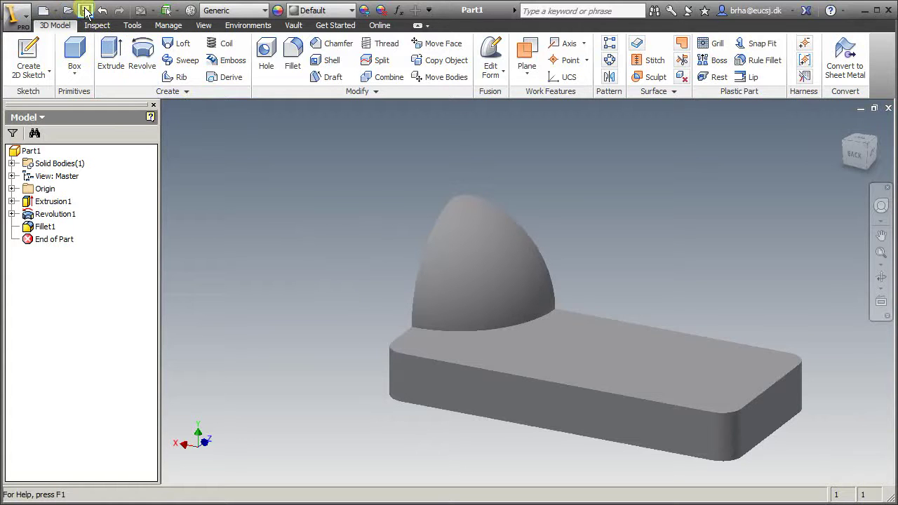
# Save the part as Minpart1 in the Mitprojekt2 workspace folder, keeping the Autodesk Inventor Parts (*.ipt) file type.
pyautogui.click(85, 10)
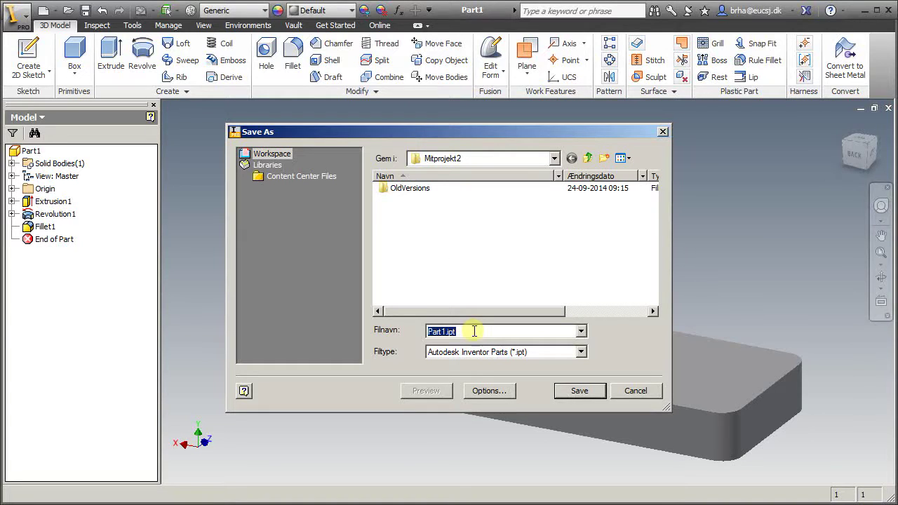
pyautogui.write('Part')
pyautogui.write('Minpart')
pyautogui.click(579, 391)
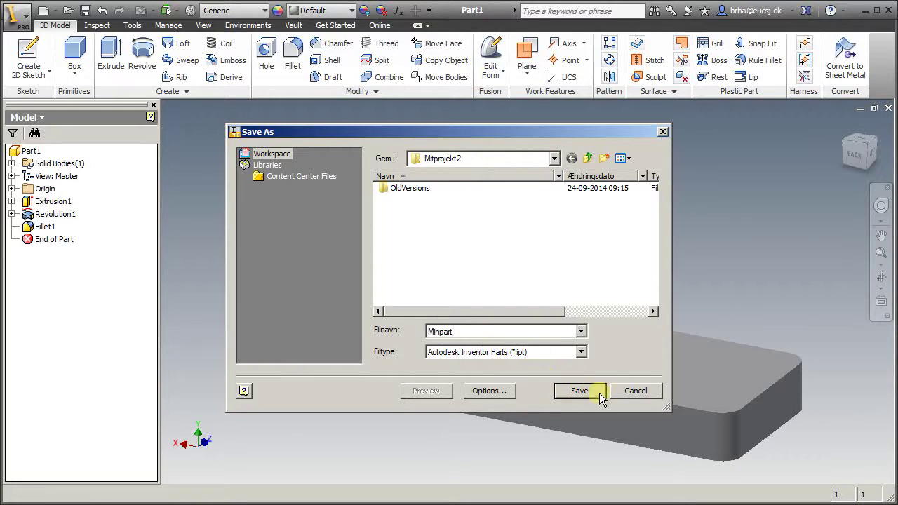
pyautogui.write('1')
pyautogui.click(589, 389)
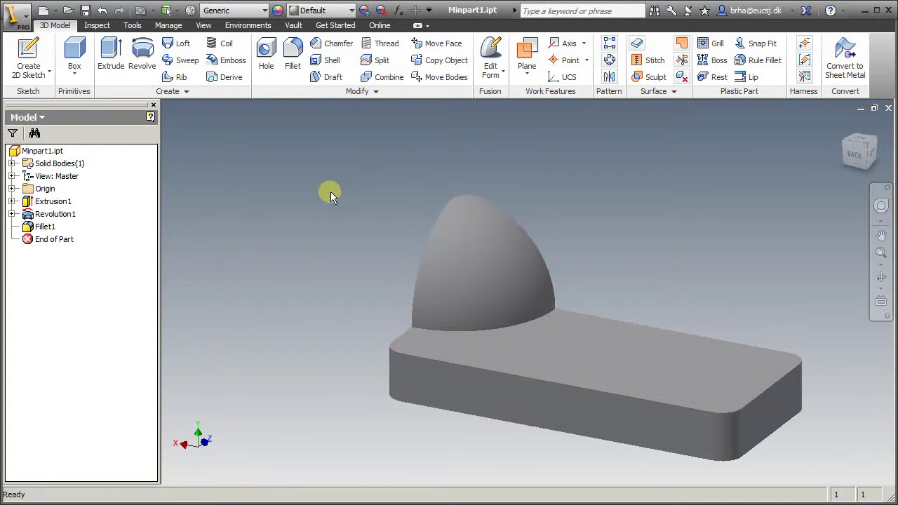
pyautogui.hotkey('alt', 'Tab')
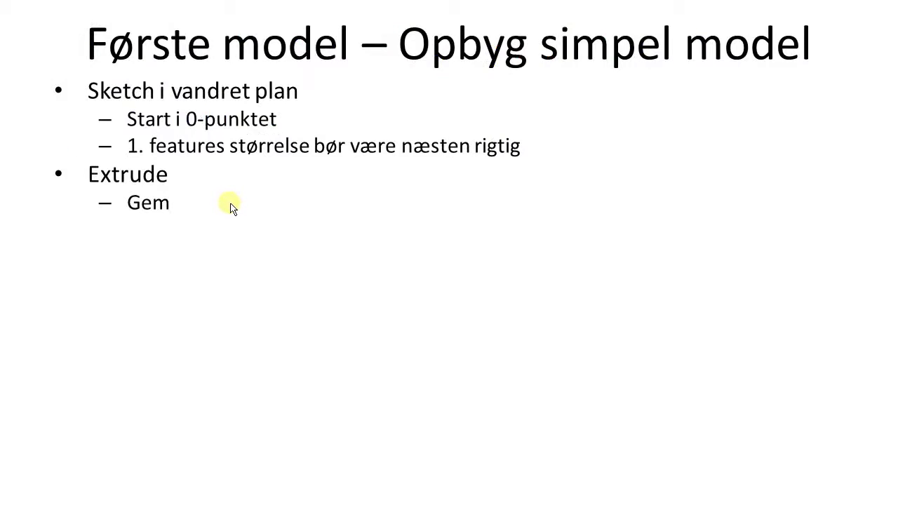
pyautogui.press('Right')
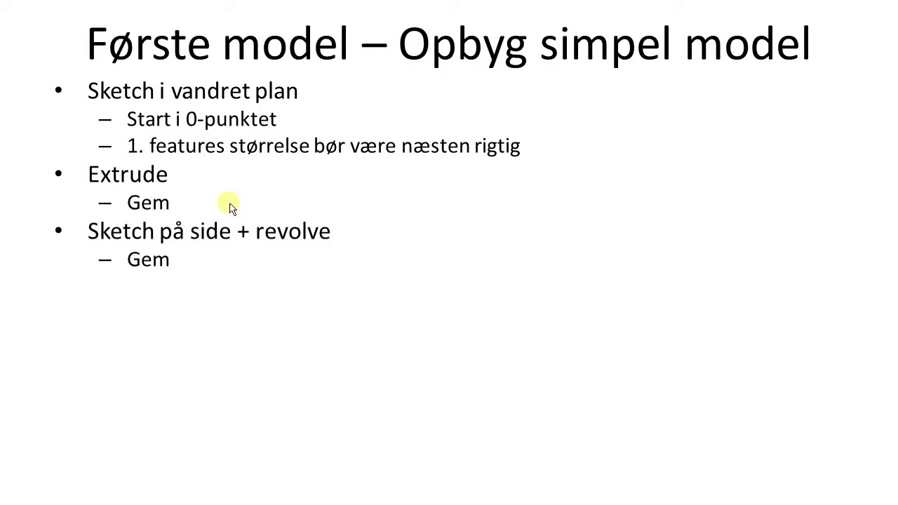
pyautogui.press('Right')
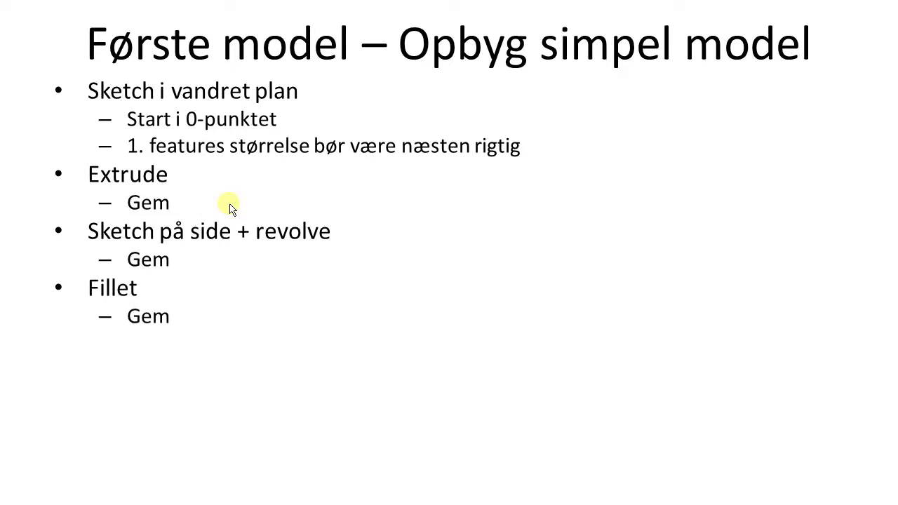
pyautogui.press('Right')
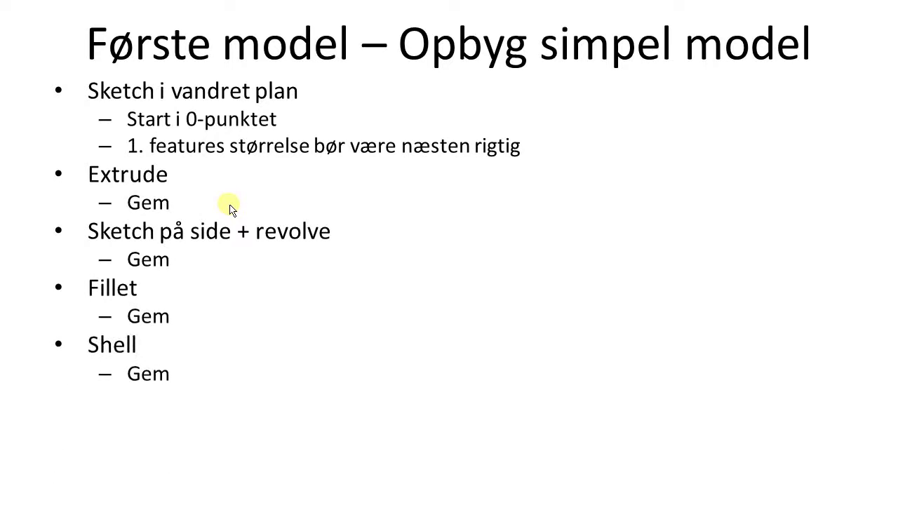
pyautogui.hotkey('alt', 'Tab')
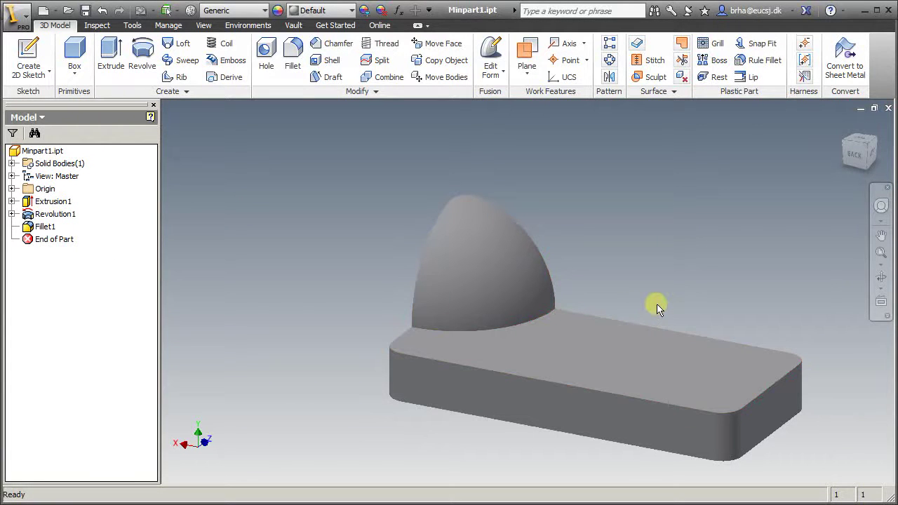
# Shell the part with a 2 mm wall thickness, removing the block's underside face.
pyautogui.keyDown('shift'); pyautogui.moveTo(657, 306); pyautogui.dragTo(661, 274, button='middle'); pyautogui.keyUp('shift')
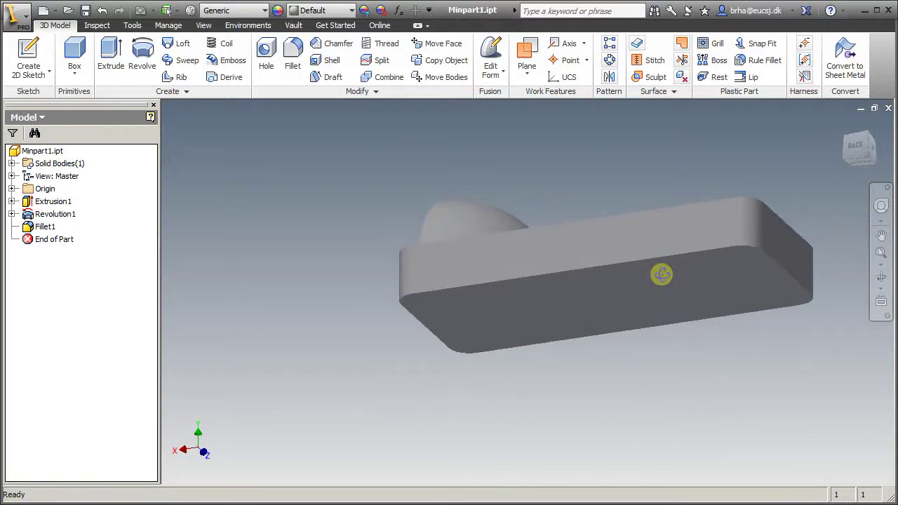
pyautogui.click(334, 61)
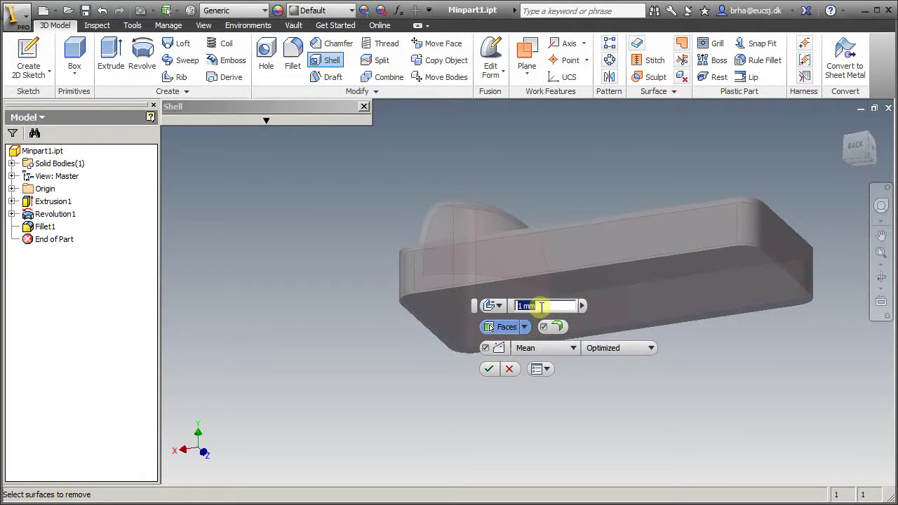
pyautogui.write('2')
pyautogui.click(668, 285)
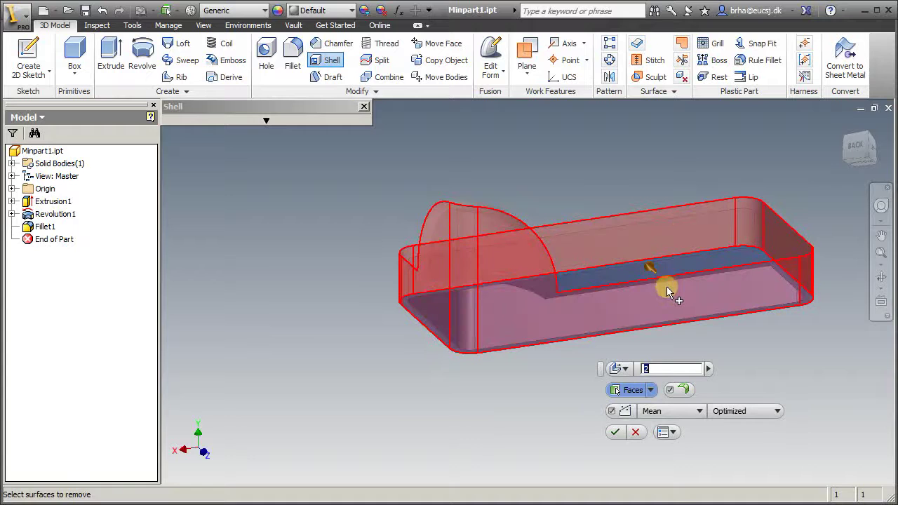
pyautogui.click(619, 432)
pyautogui.keyDown('shift'); pyautogui.moveTo(601, 415); pyautogui.dragTo(596, 437, button='middle'); pyautogui.keyUp('shift')
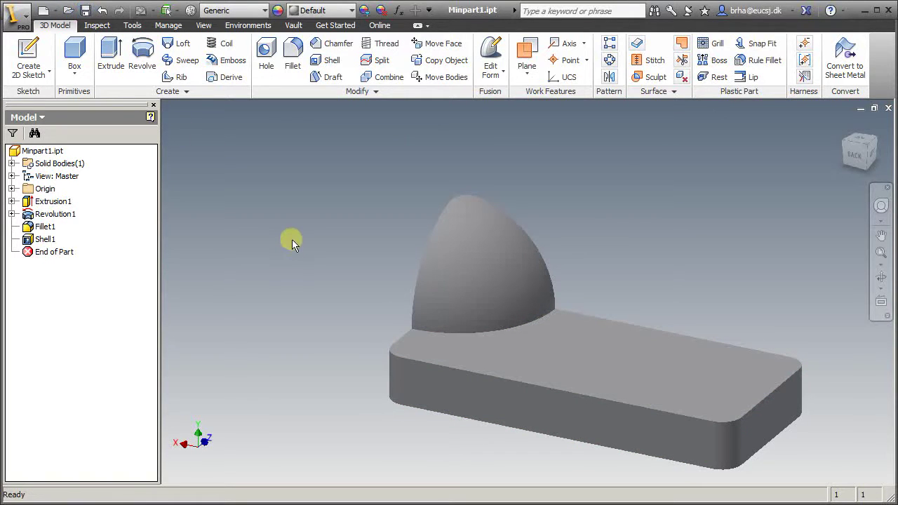
pyautogui.hotkey('alt', 'Tab')
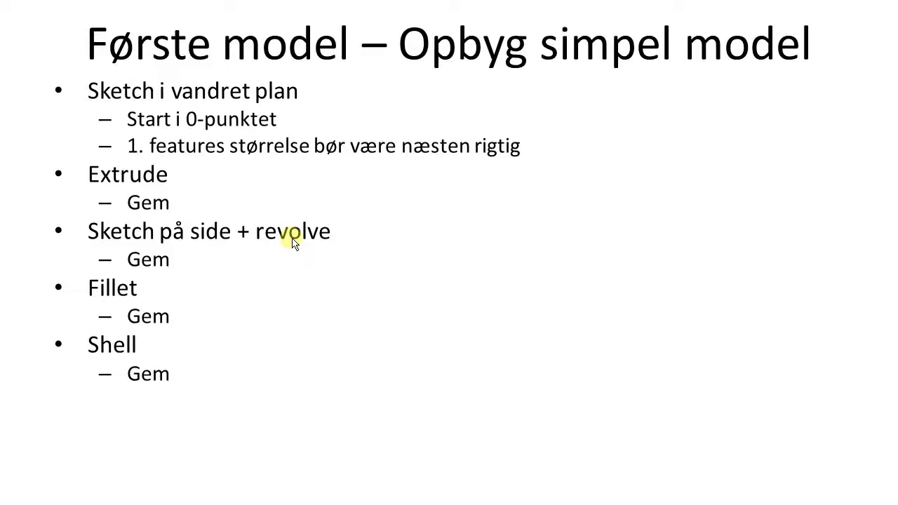
pyautogui.press('space')
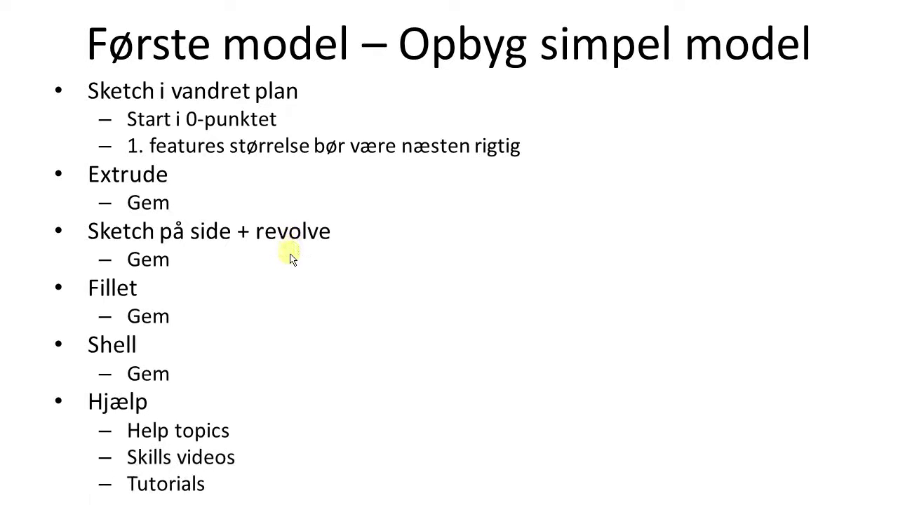
pyautogui.hotkey('alt', 'Tab')
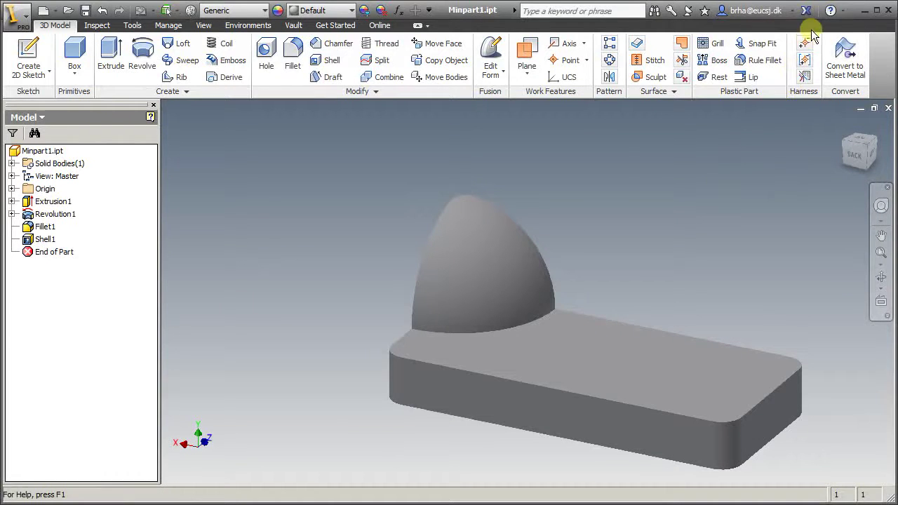
# Open the Inventor Help Topics and display the Overview page under Essentials videos.
pyautogui.click(843, 11)
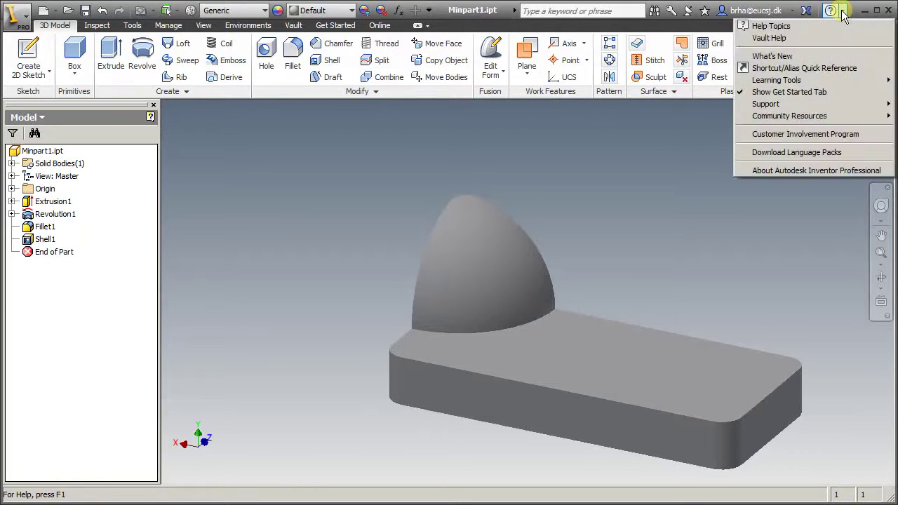
pyautogui.click(759, 28)
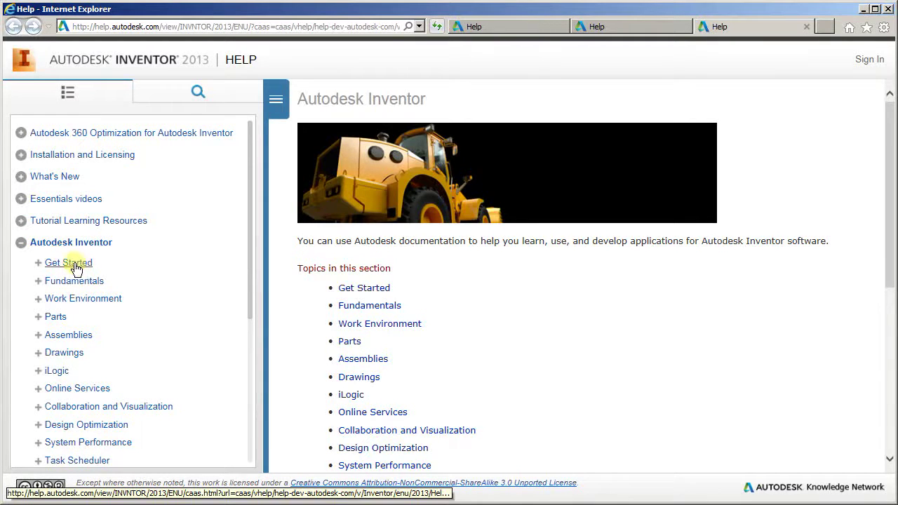
pyautogui.click(21, 199)
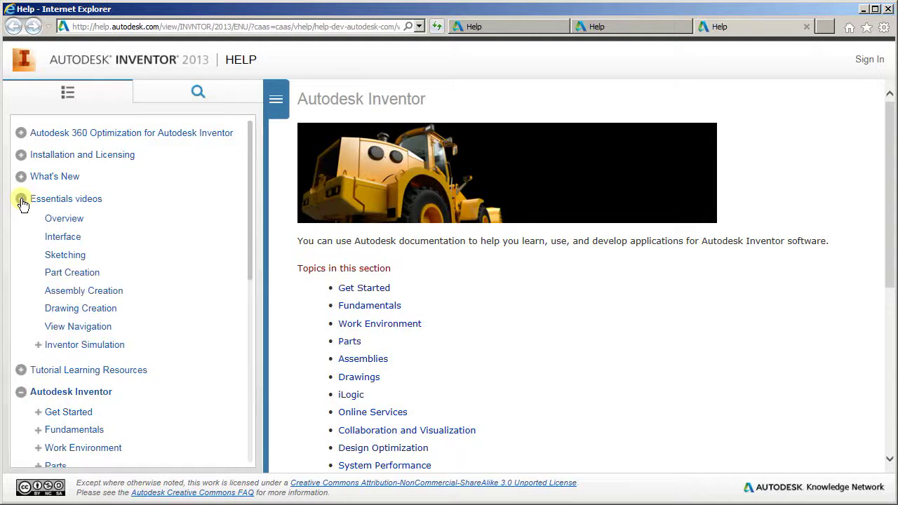
pyautogui.click(61, 219)
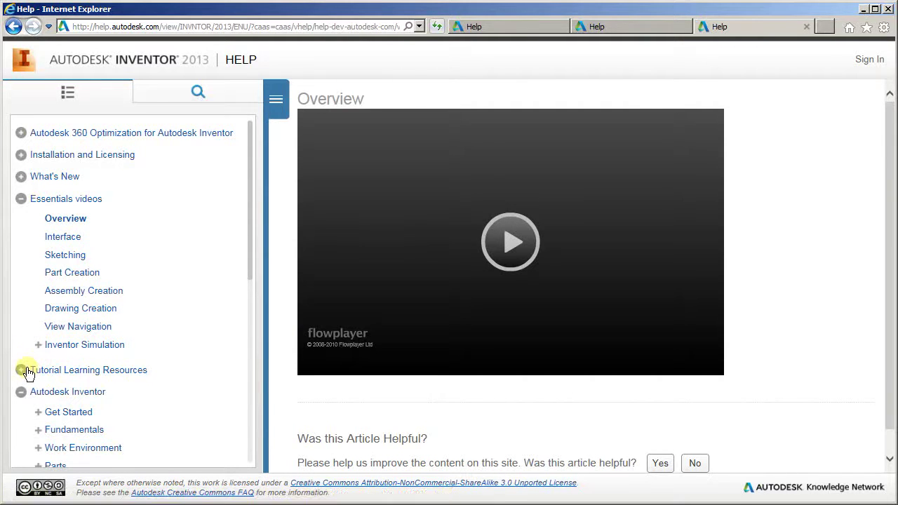
pyautogui.scroll(-5, 23, 372)
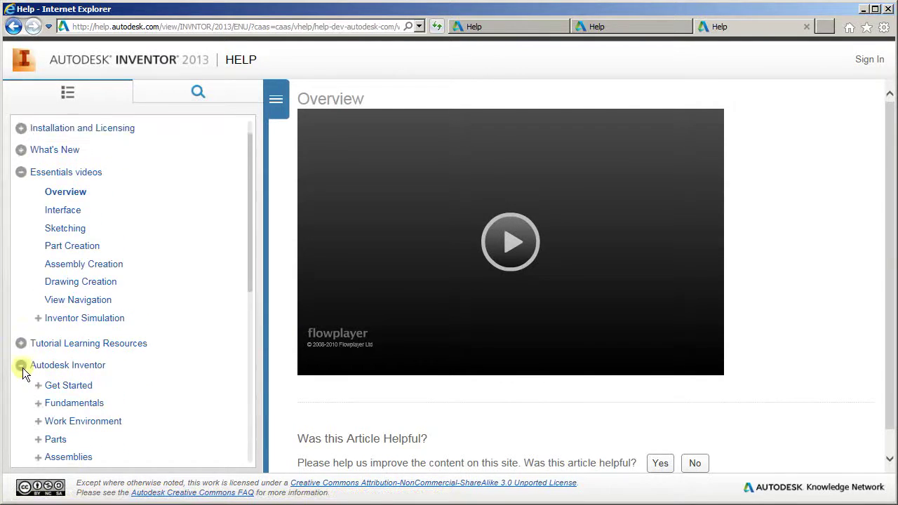
# Browse the help contents under Autodesk Inventor and the Inventor Tutorials under Tutorial Learning Resources, and return to the Inventor part.
pyautogui.scroll(-2, 23, 372)
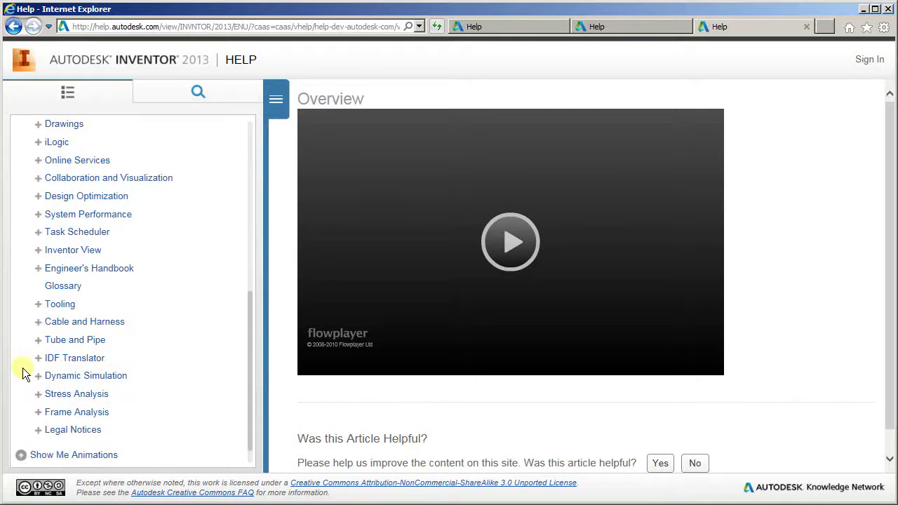
pyautogui.scroll(6, 23, 372)
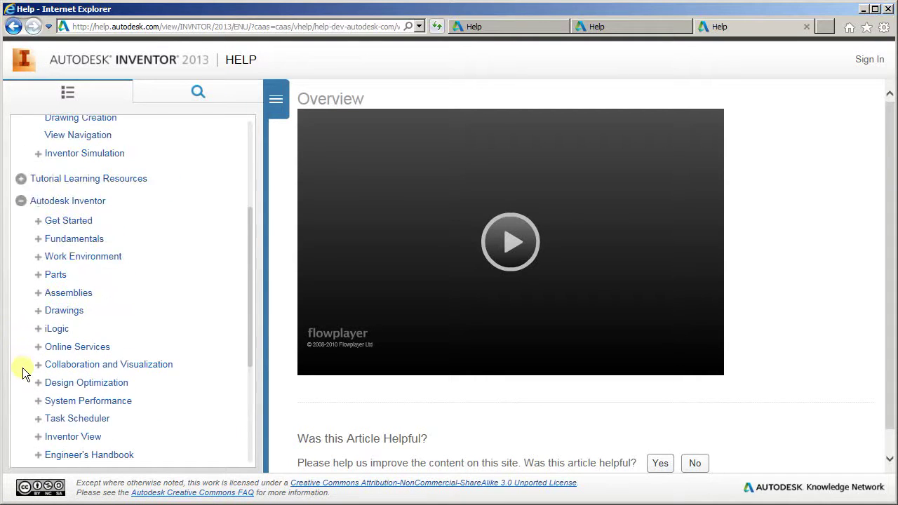
pyautogui.scroll(-3, 23, 372)
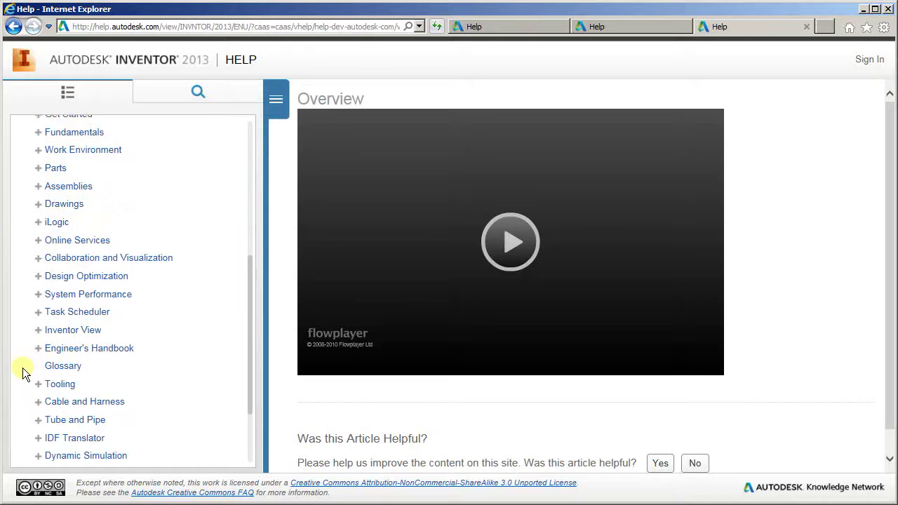
pyautogui.scroll(-3, 23, 372)
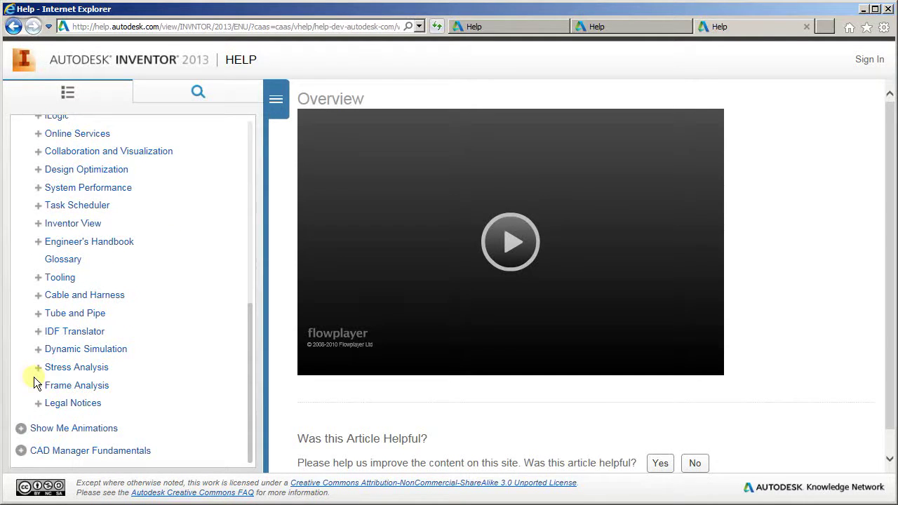
pyautogui.scroll(5, 34, 377)
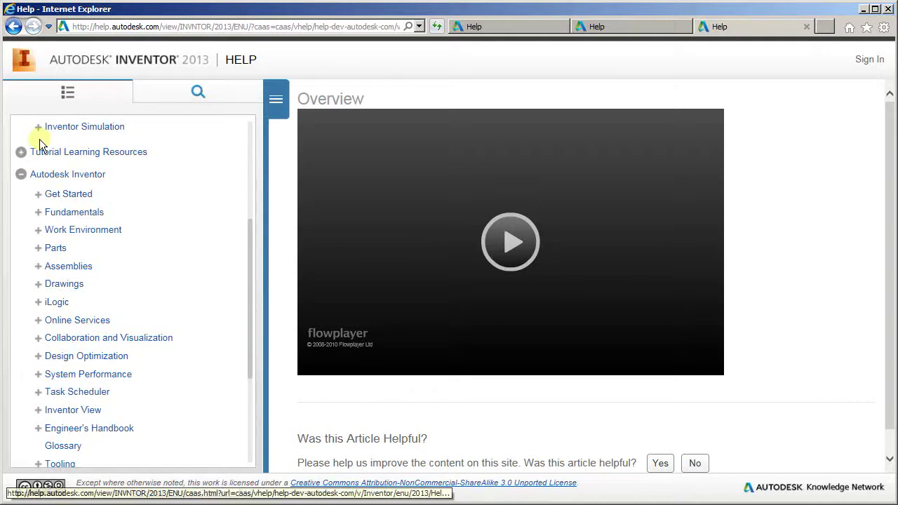
pyautogui.click(21, 152)
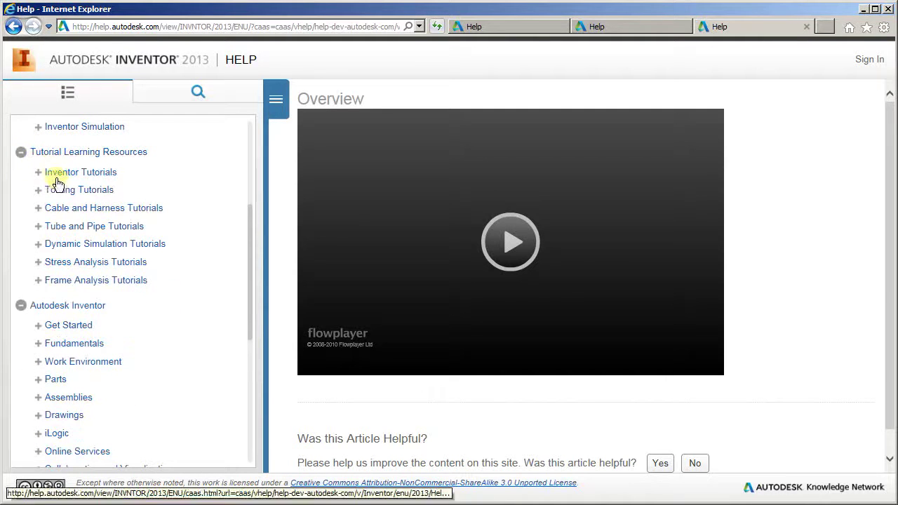
pyautogui.click(36, 173)
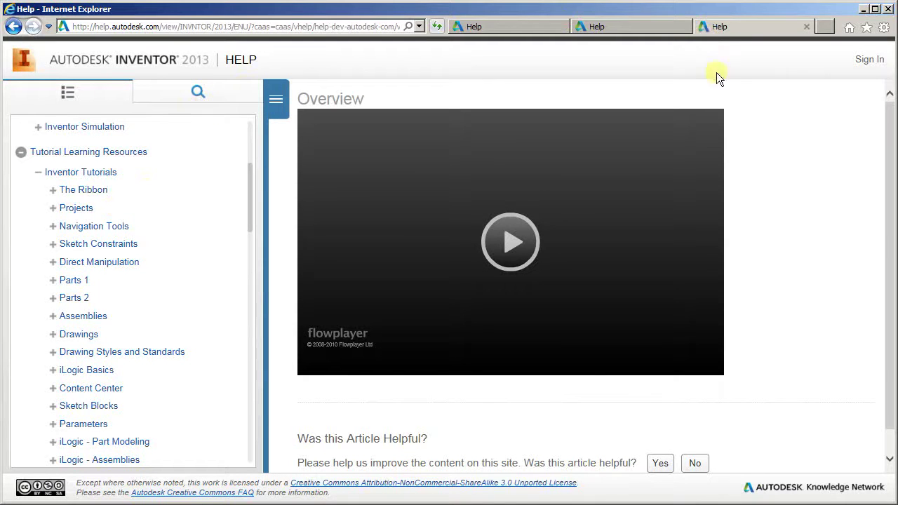
pyautogui.hotkey('alt', 'Tab')
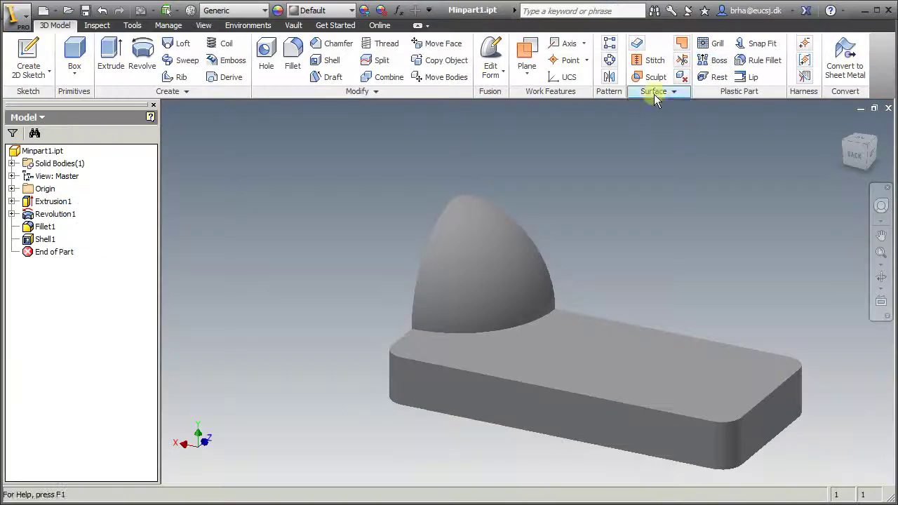
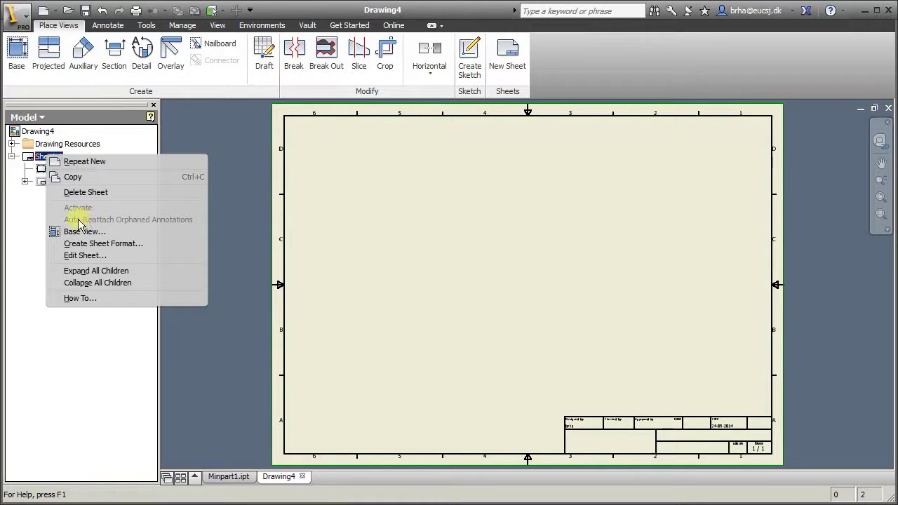
# Set the drawing sheet to A3 size and landscape orientation, with the title block in the sheet's lower-right corner.
pyautogui.click(83, 256)
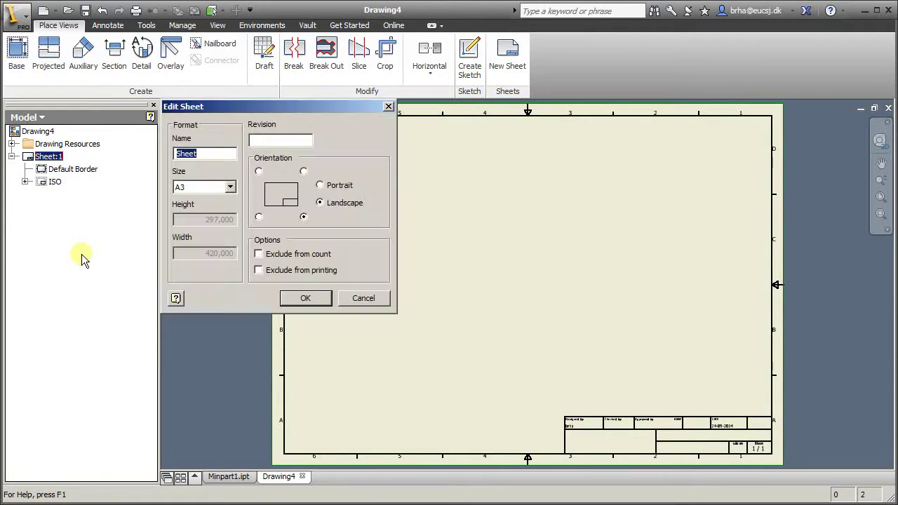
pyautogui.click(230, 188)
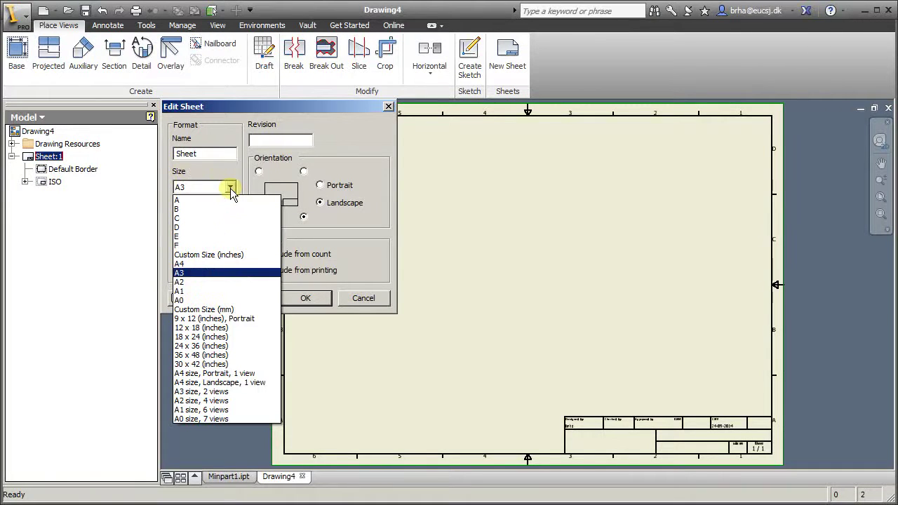
pyautogui.click(230, 188)
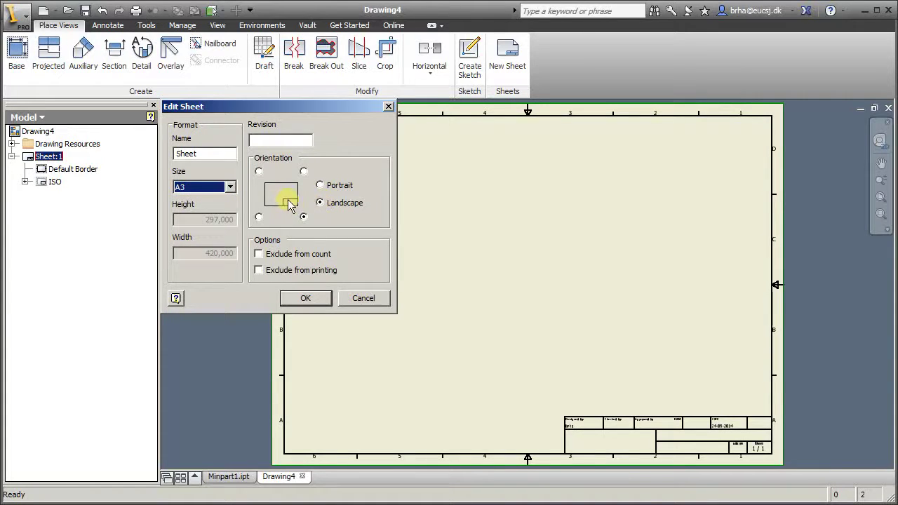
pyautogui.click(258, 217)
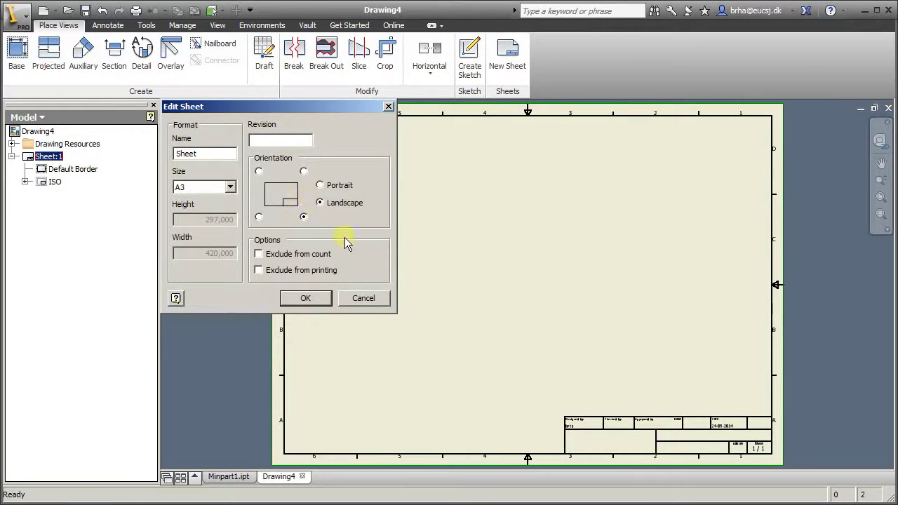
pyautogui.click(311, 295)
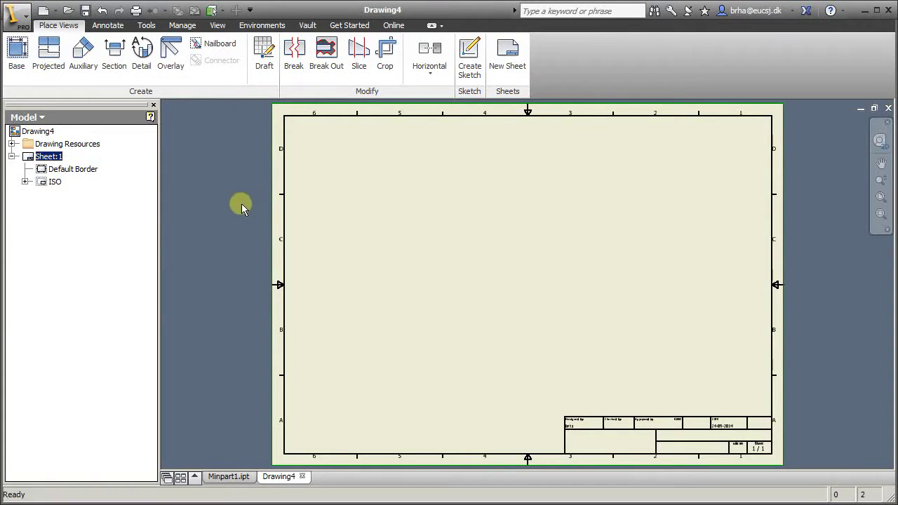
# Place a 1:1 front base view of Minpart1.ipt with projected views below and to its right, plus an isometric view diagonally below.
pyautogui.click(18, 59)
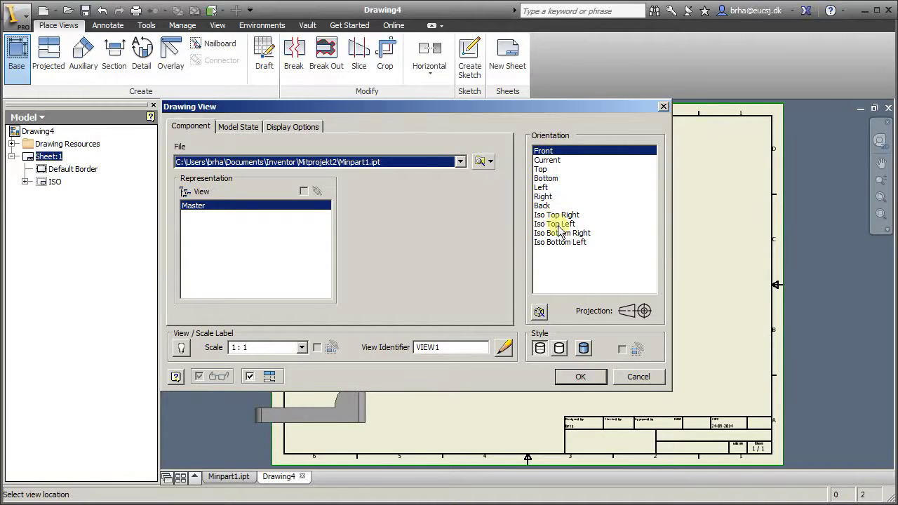
pyautogui.click(580, 376)
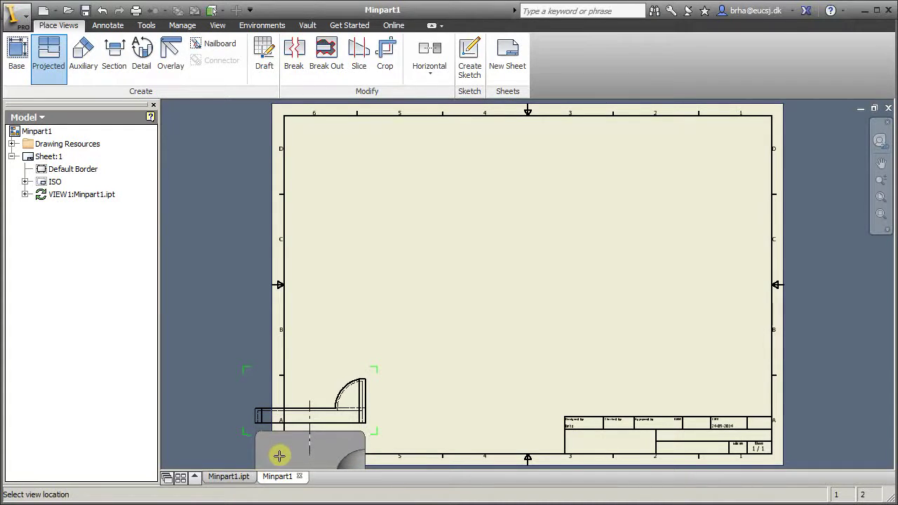
pyautogui.click(279, 458)
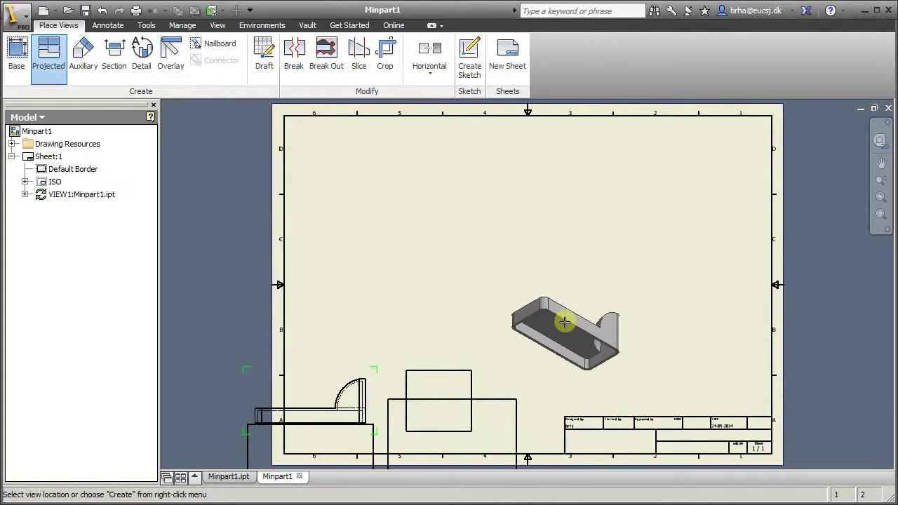
pyautogui.click(522, 307)
pyautogui.rightClick(521, 306)
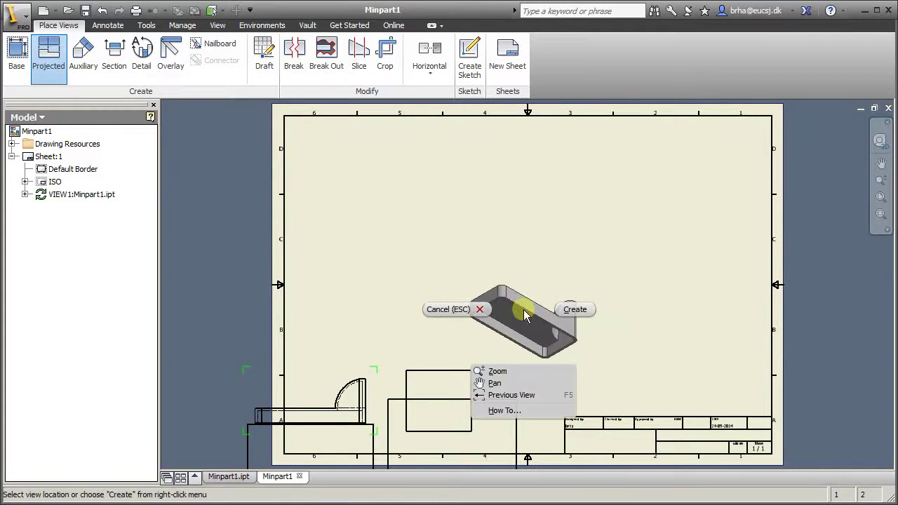
pyautogui.click(573, 309)
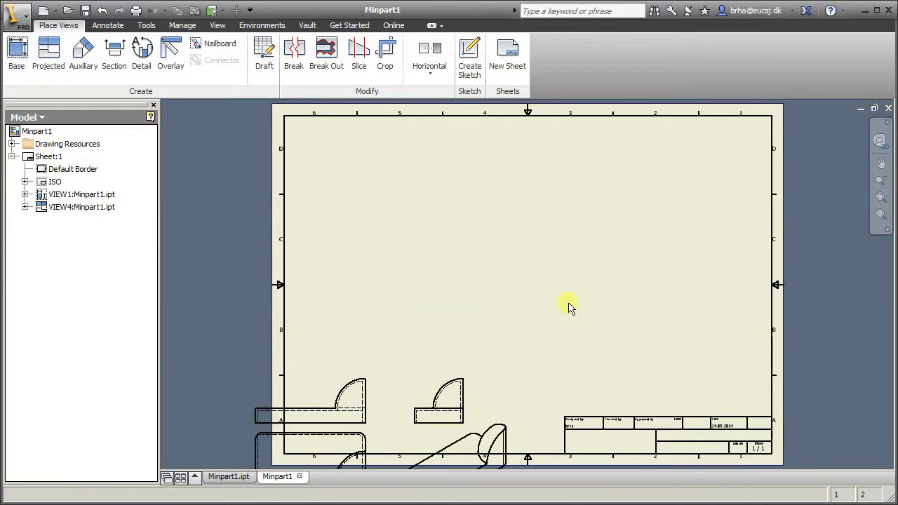
# Arrange the four views inside the sheet border: front upper left, plan view below it, side view to its right, isometric beneath the side view.
pyautogui.click(322, 383)
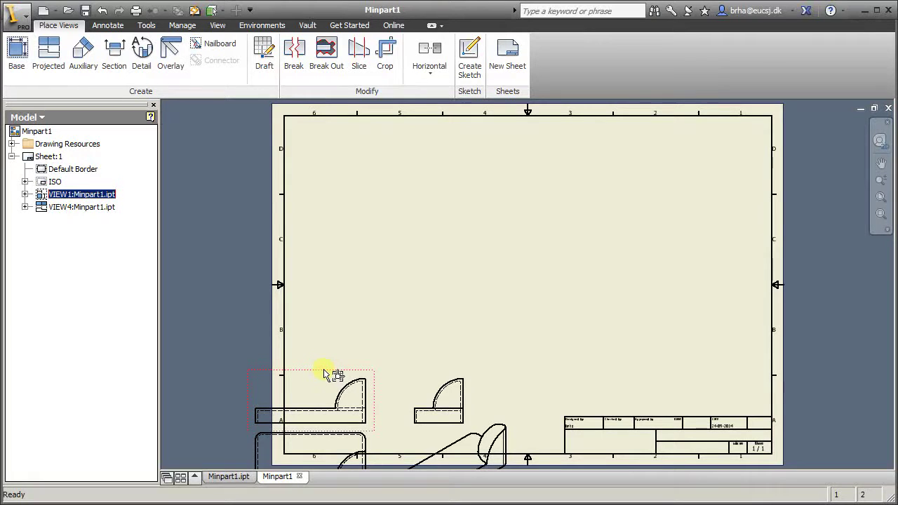
pyautogui.click(324, 369)
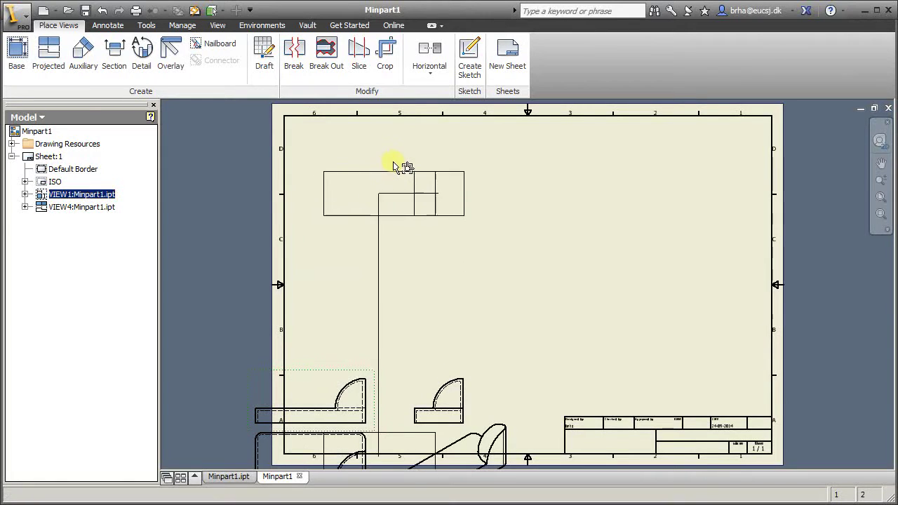
pyautogui.click(392, 161)
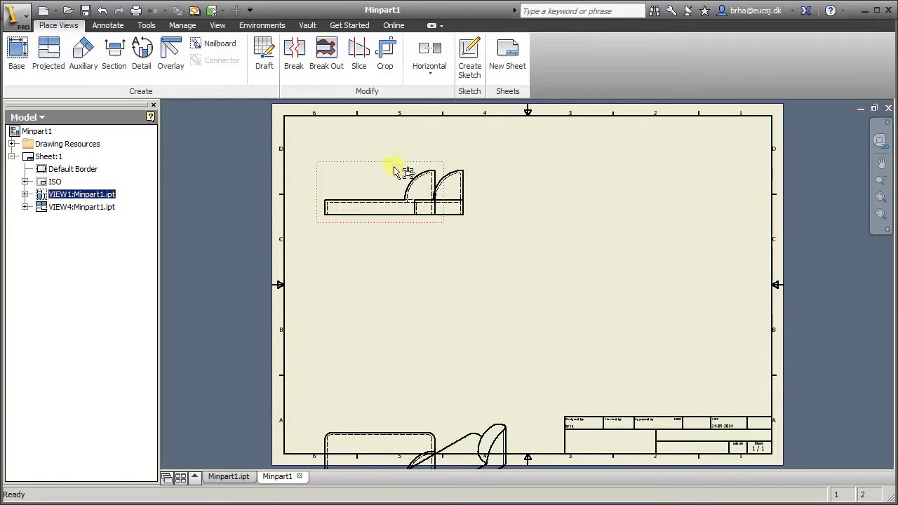
pyautogui.click(376, 437)
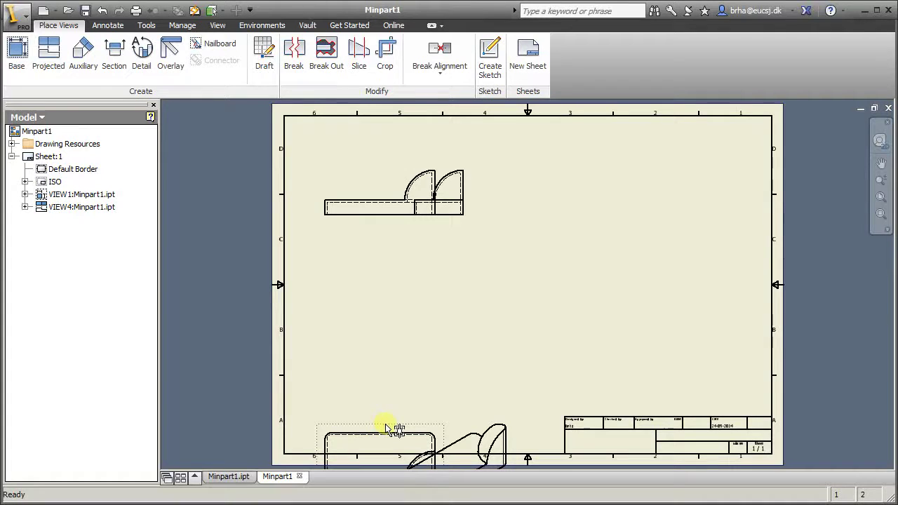
pyautogui.moveTo(385, 424); pyautogui.dragTo(400, 279)
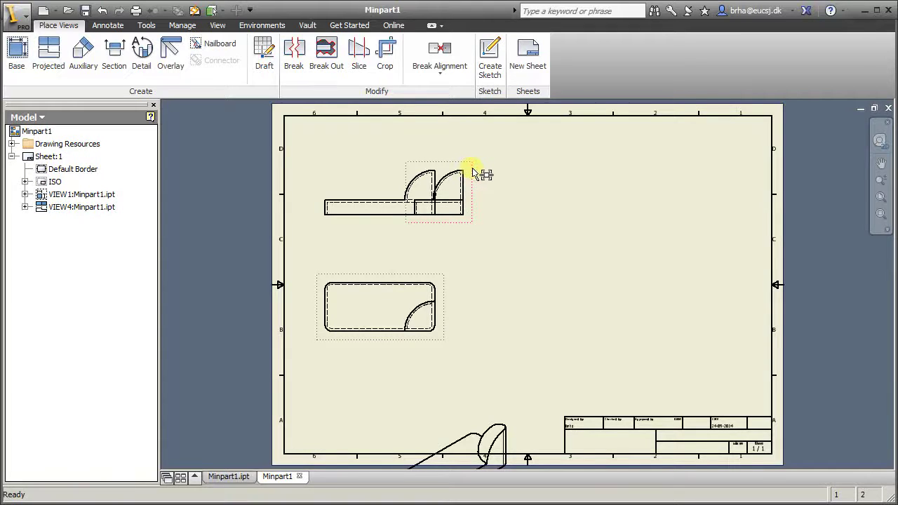
pyautogui.moveTo(472, 170); pyautogui.dragTo(583, 172)
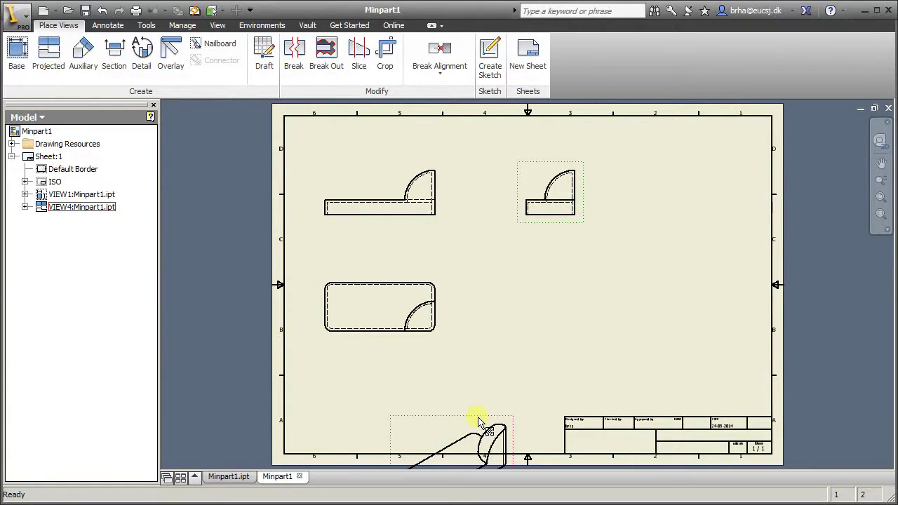
pyautogui.moveTo(482, 415); pyautogui.dragTo(606, 267)
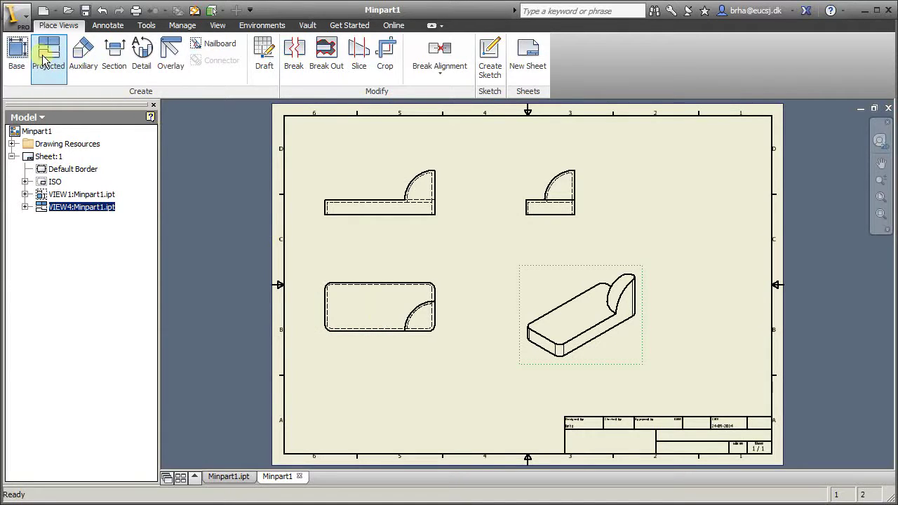
pyautogui.press('Escape')
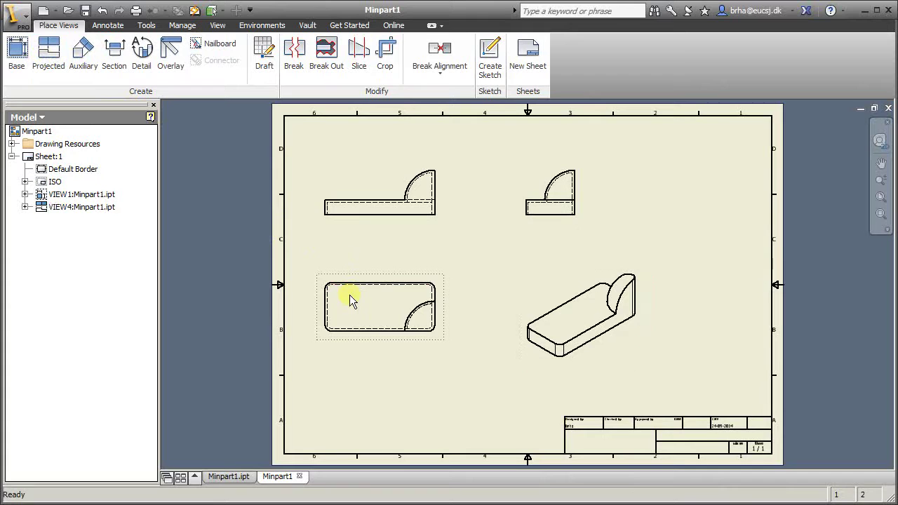
pyautogui.rightClick(360, 339)
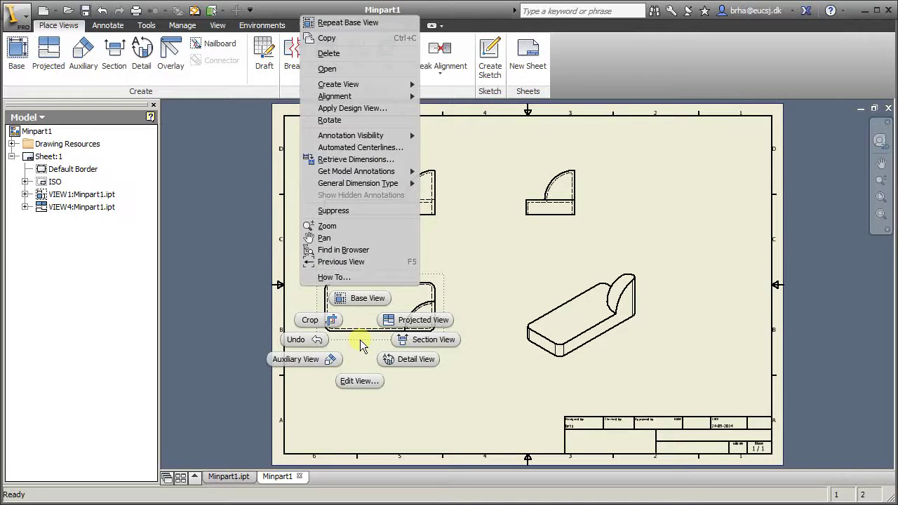
pyautogui.click(419, 319)
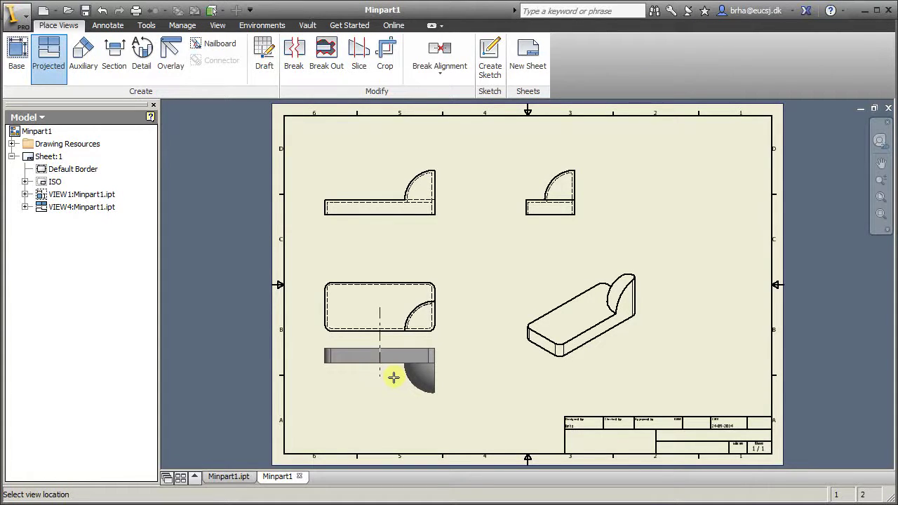
pyautogui.press('Escape')
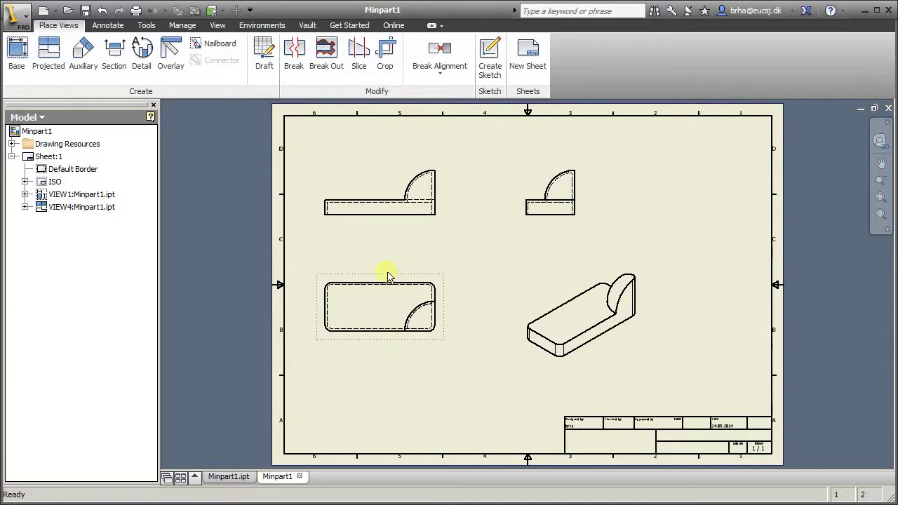
# Move the plan view and the front base view further down the sheet, leaving free space above the front view.
pyautogui.click(390, 284)
pyautogui.moveTo(390, 280); pyautogui.dragTo(387, 312)
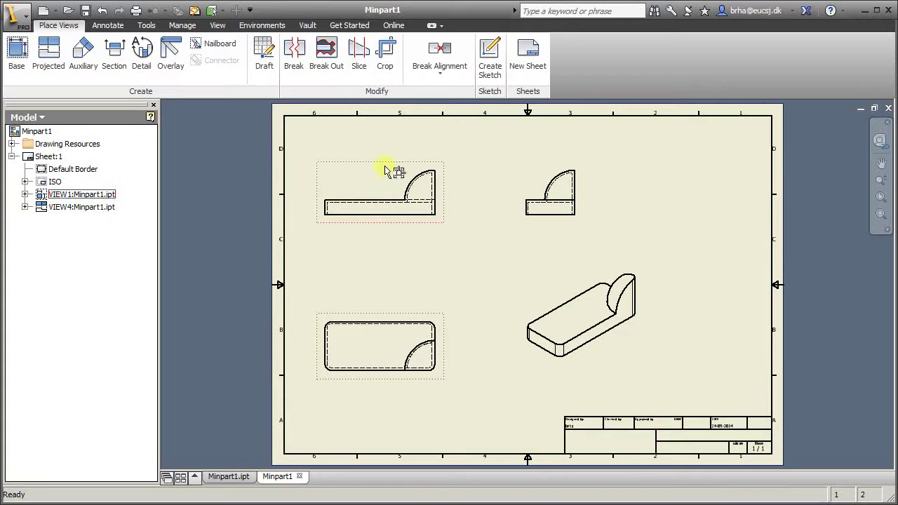
pyautogui.moveTo(384, 164); pyautogui.dragTo(383, 235)
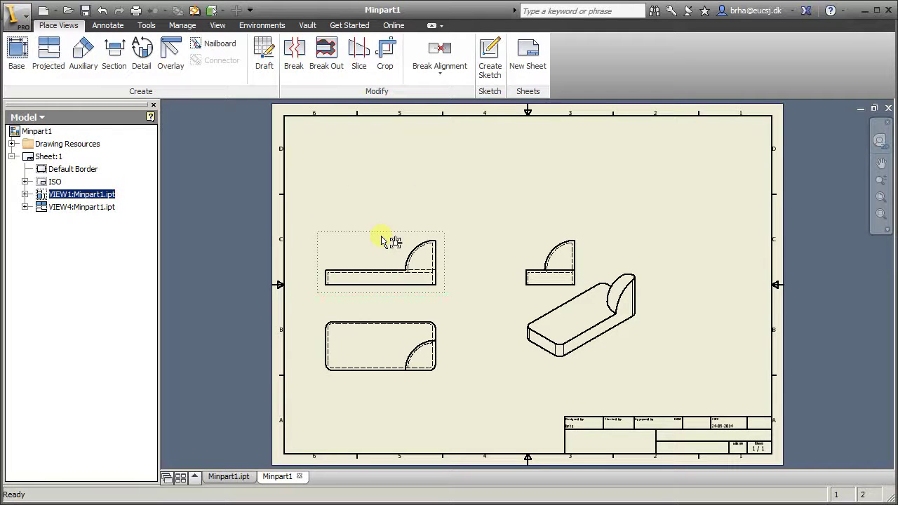
# Project an additional view upward from the front view, and move the isometric view to the sheet's upper-right area.
pyautogui.rightClick(382, 236)
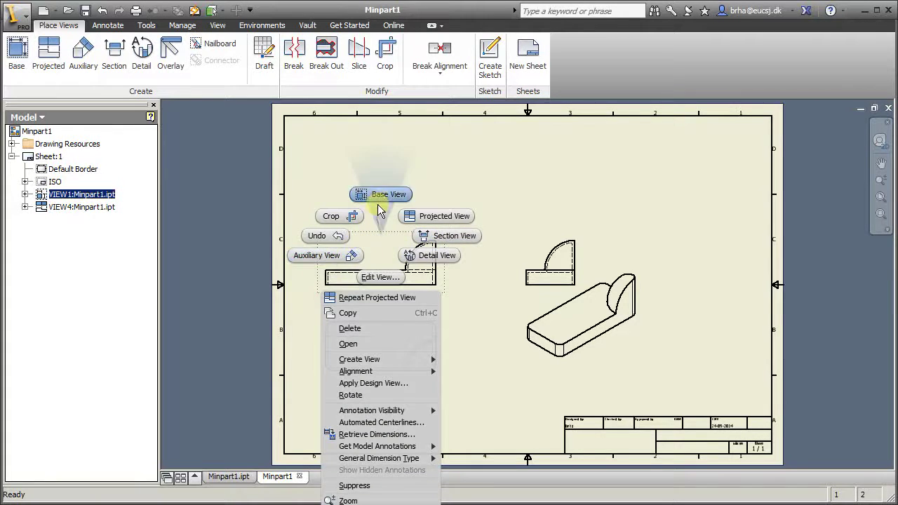
pyautogui.click(443, 218)
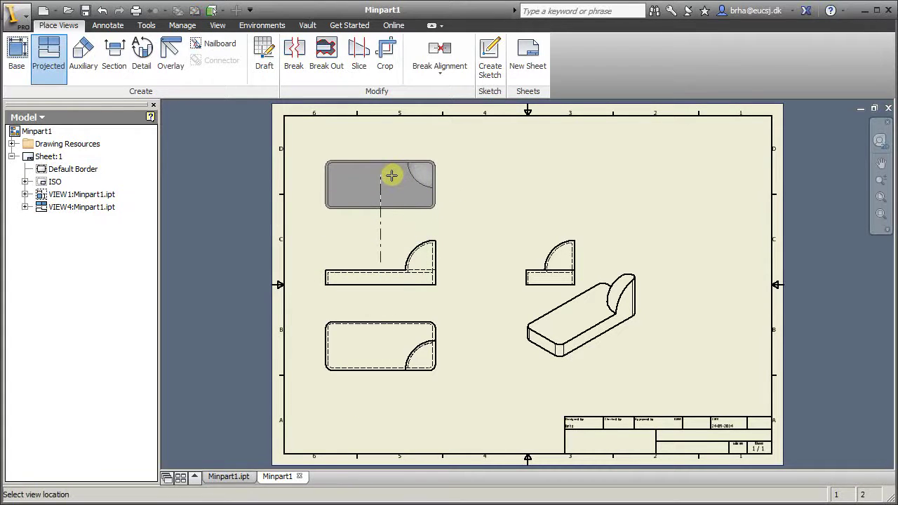
pyautogui.click(391, 175)
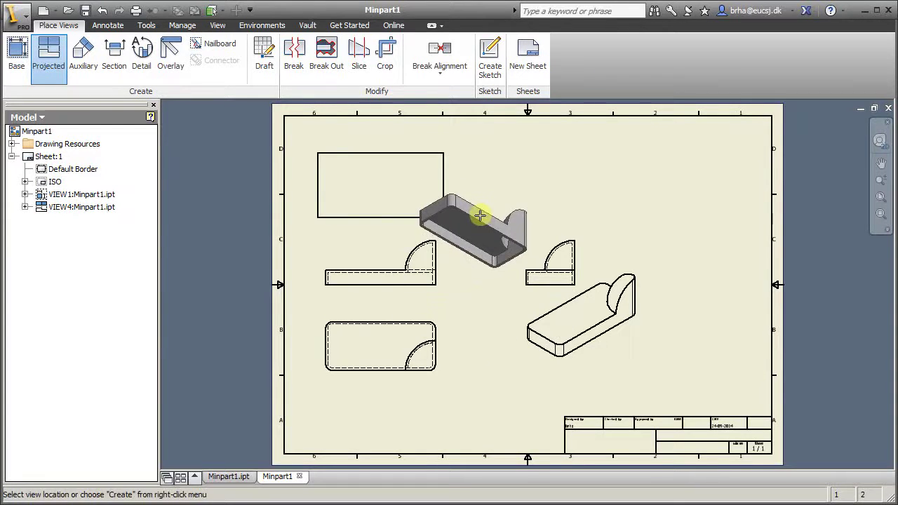
pyautogui.rightClick(481, 198)
pyautogui.click(530, 193)
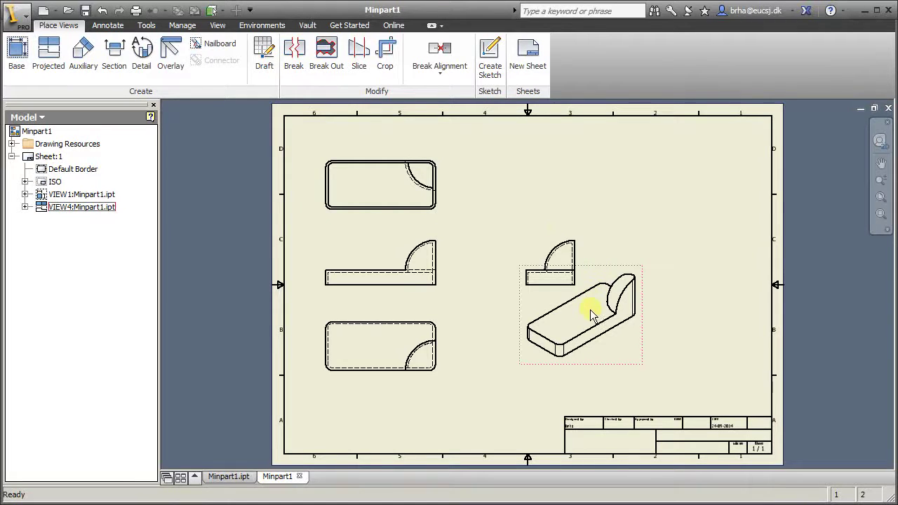
pyautogui.moveTo(614, 270); pyautogui.dragTo(690, 145)
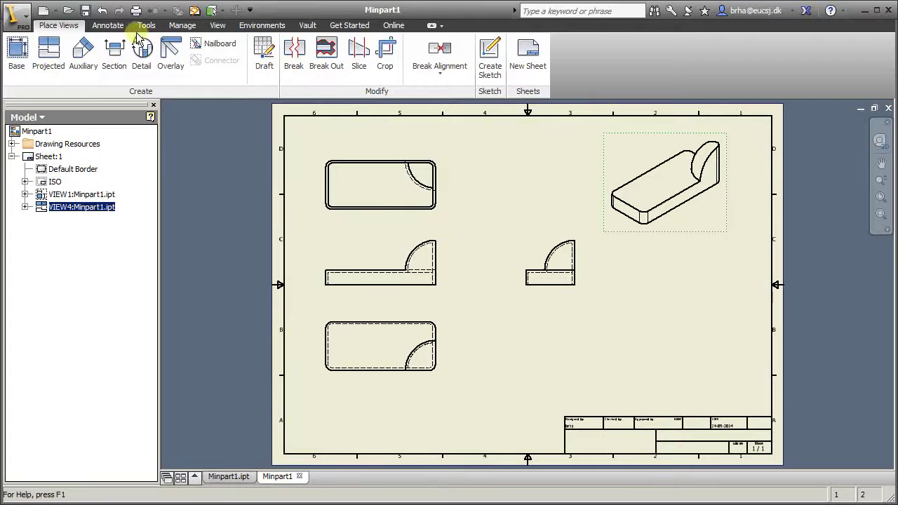
# Dimension the overall length of the plan view between its two short outer edges, placing the dimension below the view.
pyautogui.click(109, 27)
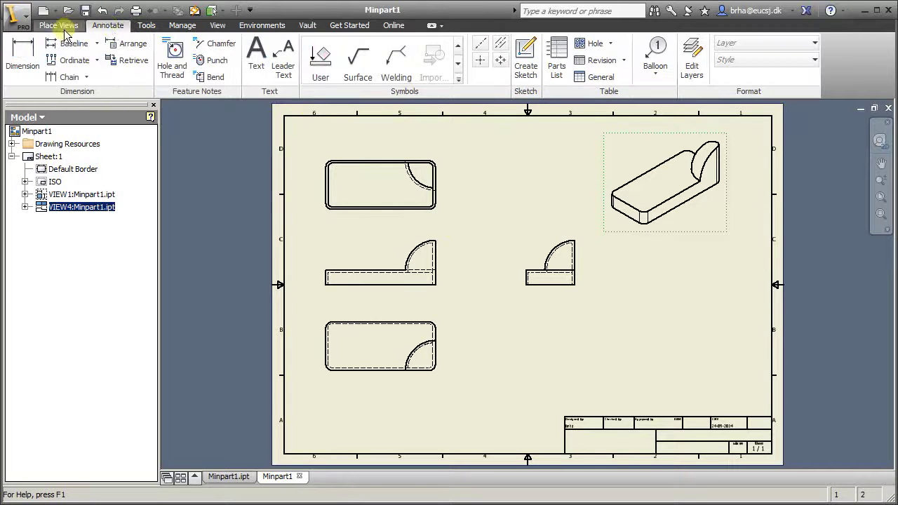
pyautogui.click(26, 48)
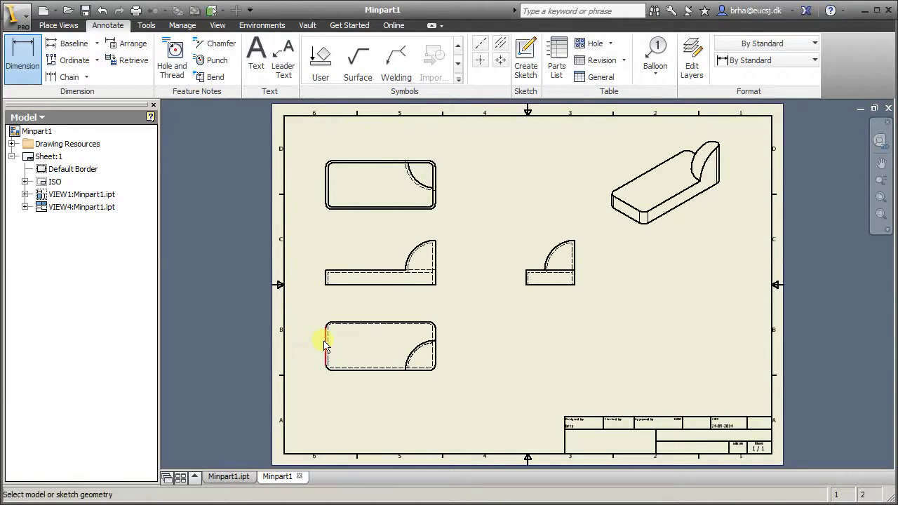
pyautogui.click(325, 344)
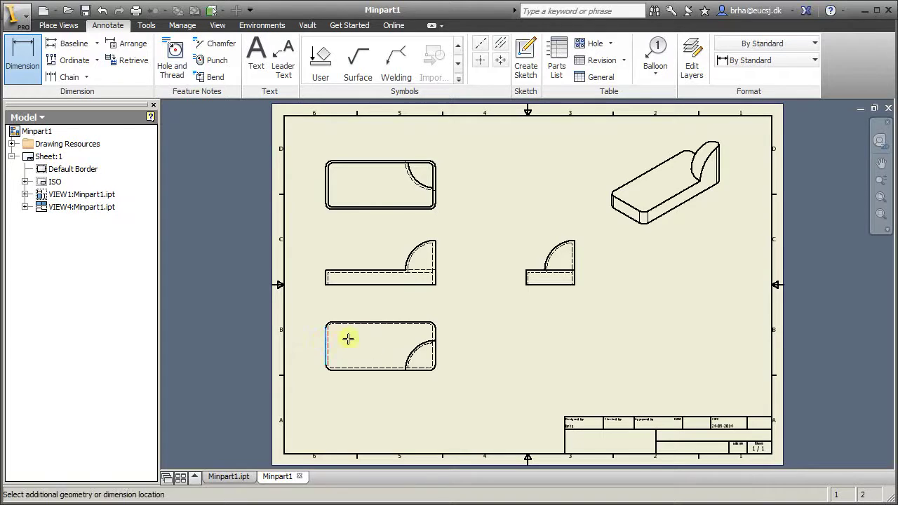
pyautogui.click(434, 357)
pyautogui.click(379, 397)
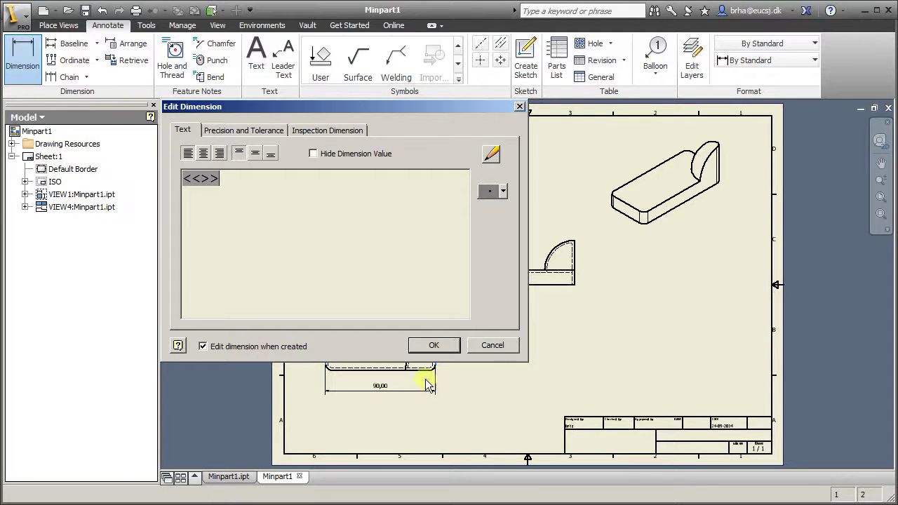
pyautogui.click(441, 345)
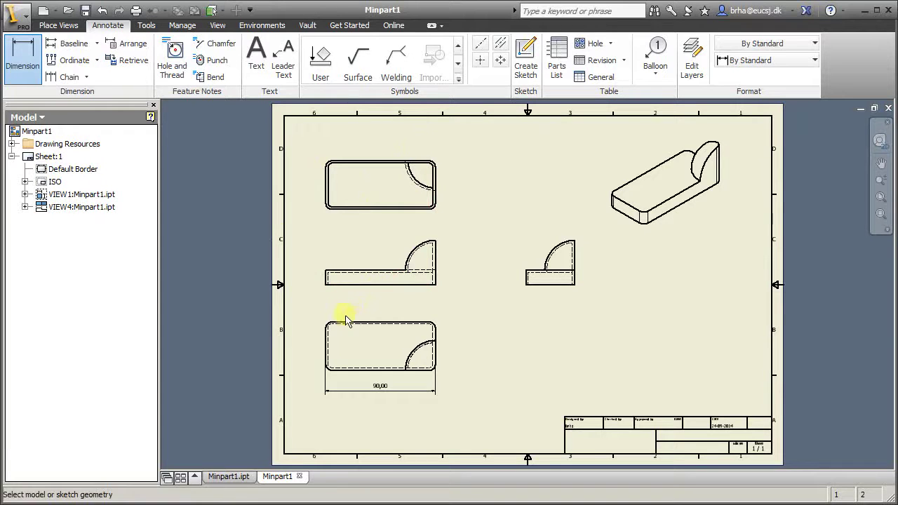
# Dimension the plan view's overall width between its long outer edges, placing the dimension to the right of the view.
pyautogui.click(385, 323)
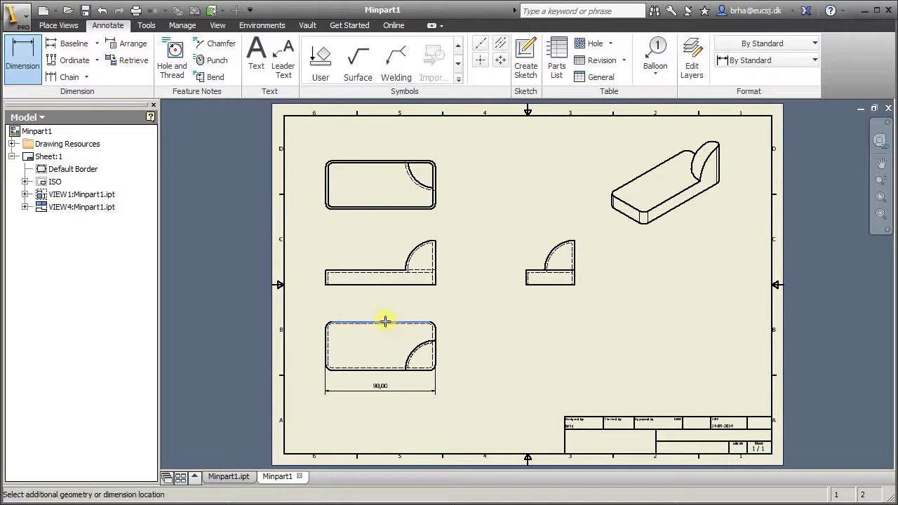
pyautogui.click(381, 369)
pyautogui.click(449, 358)
pyautogui.click(434, 345)
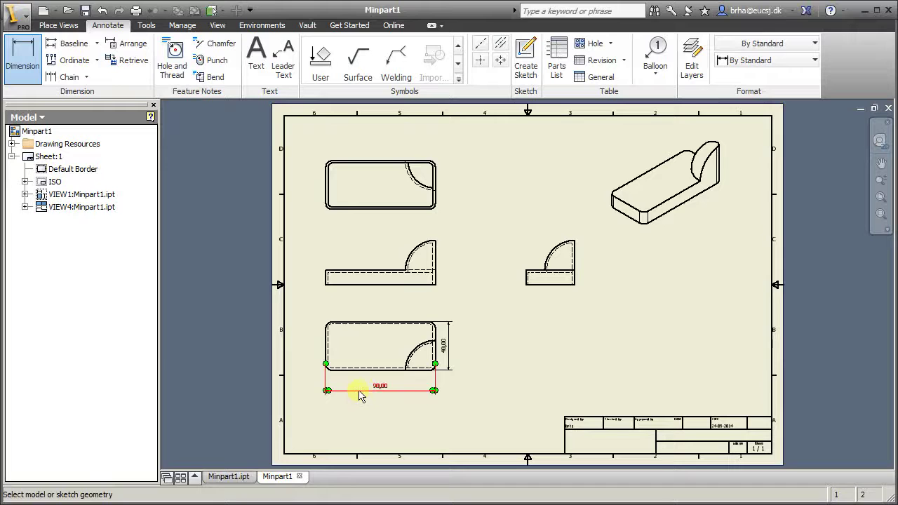
pyautogui.click(359, 397)
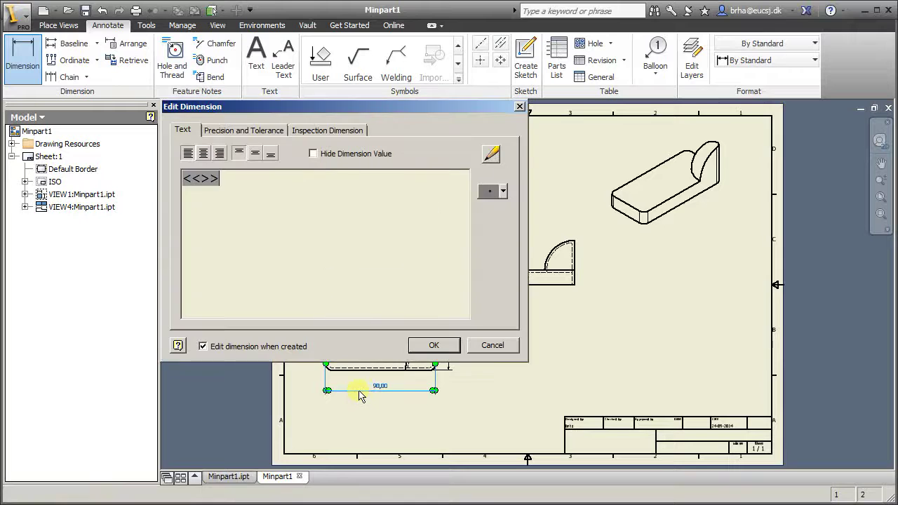
pyautogui.click(442, 348)
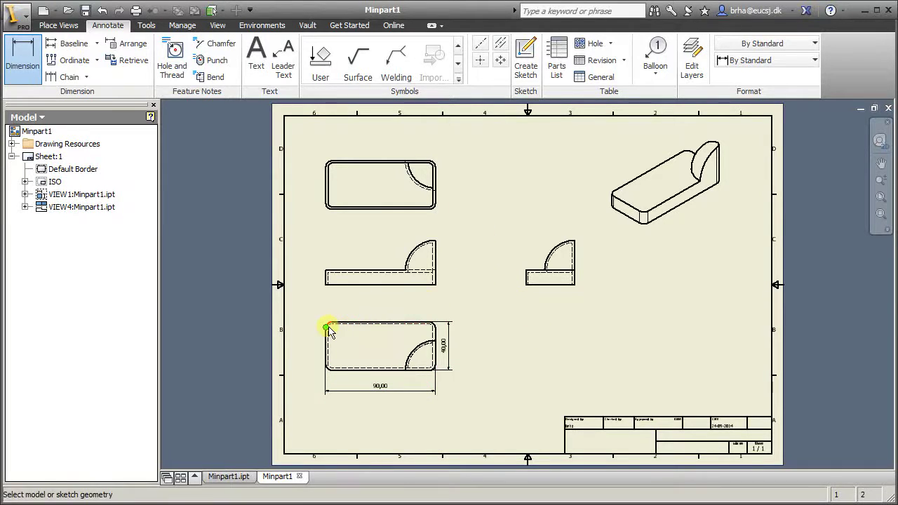
# Add a radius dimension to the outer upper-left corner fillet of the plan view, placed outside the outline.
pyautogui.scroll(-2, 332, 331)
pyautogui.scroll(6, 331, 331)
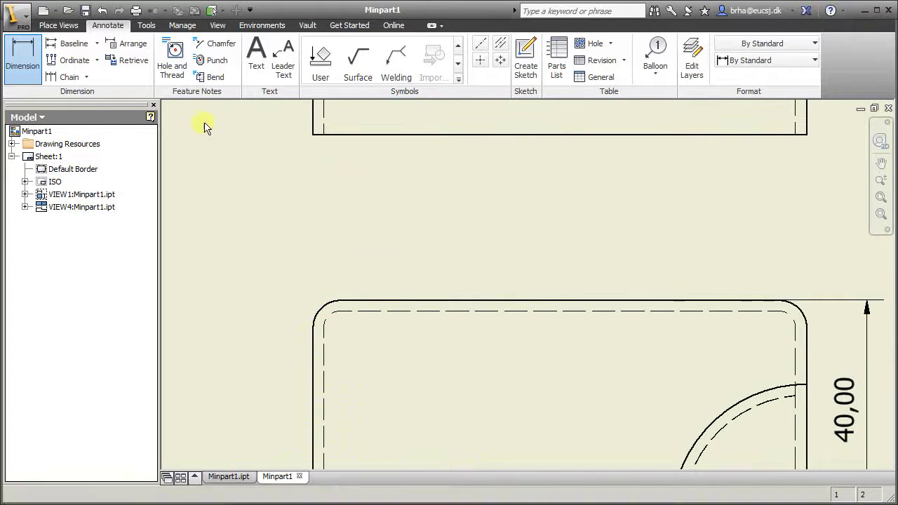
pyautogui.click(320, 313)
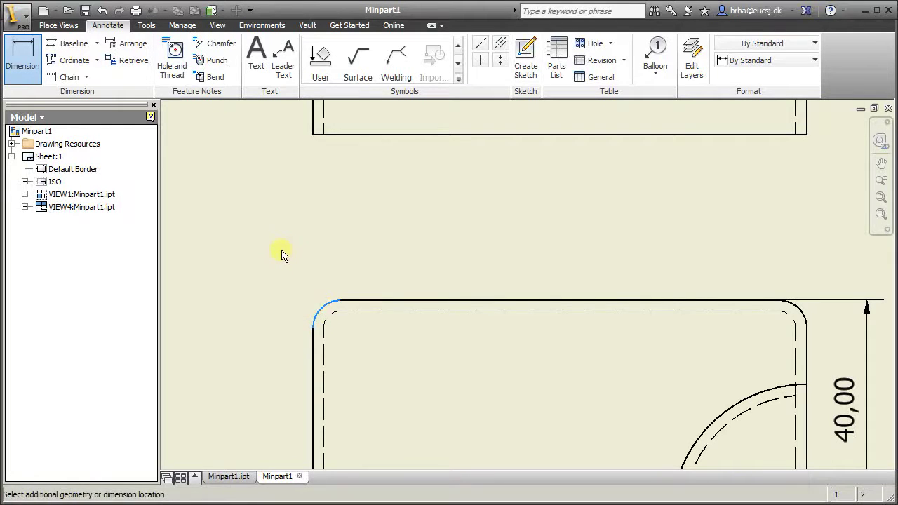
pyautogui.press('Escape')
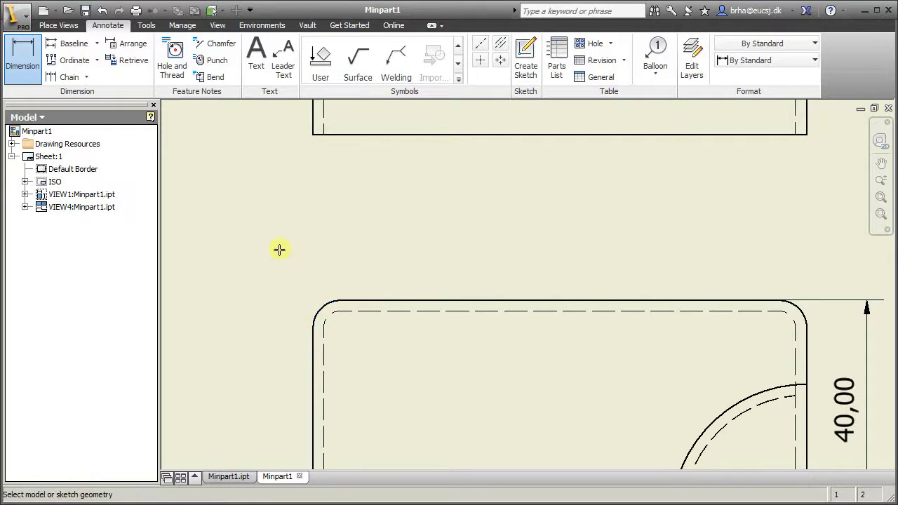
pyautogui.click(332, 305)
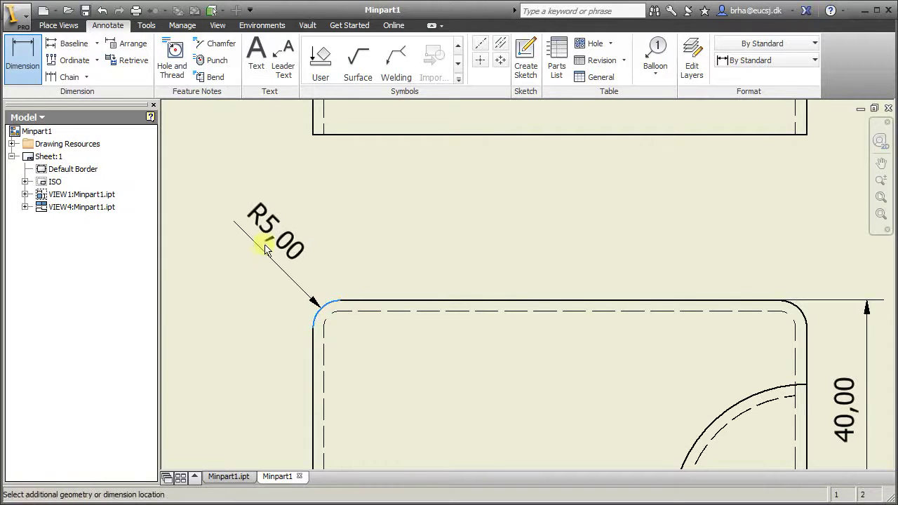
pyautogui.click(264, 249)
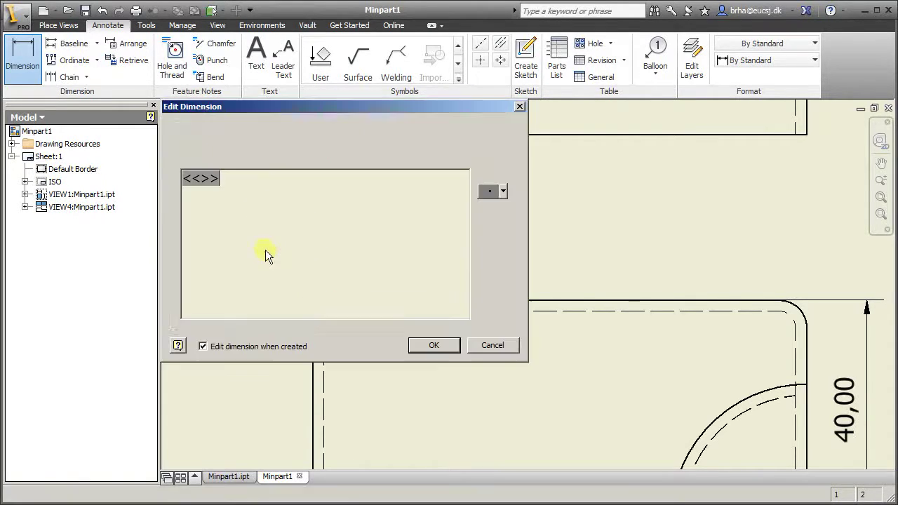
pyautogui.click(433, 344)
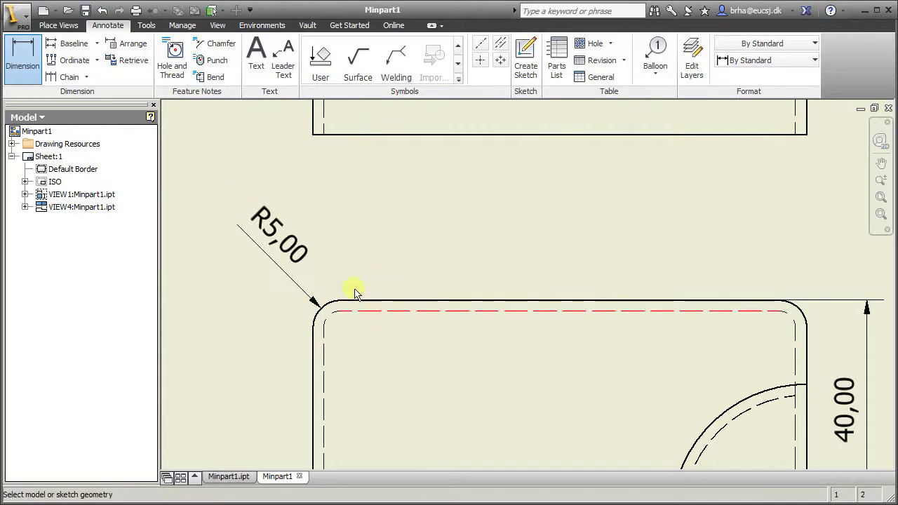
# Add a radius dimension to the outer quarter-circle arc in the plan view, placing its text inside the outline.
pyautogui.scroll(-3, 221, 158)
pyautogui.scroll(4, 221, 158)
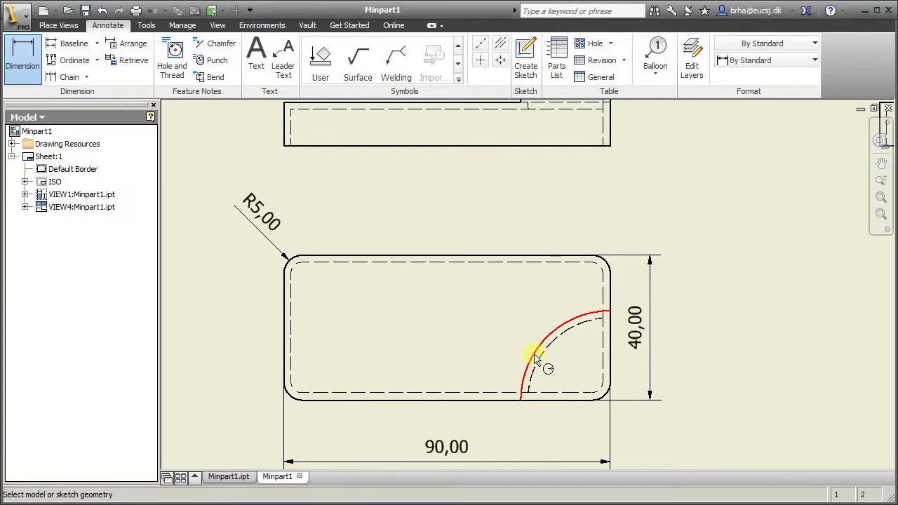
pyautogui.click(535, 359)
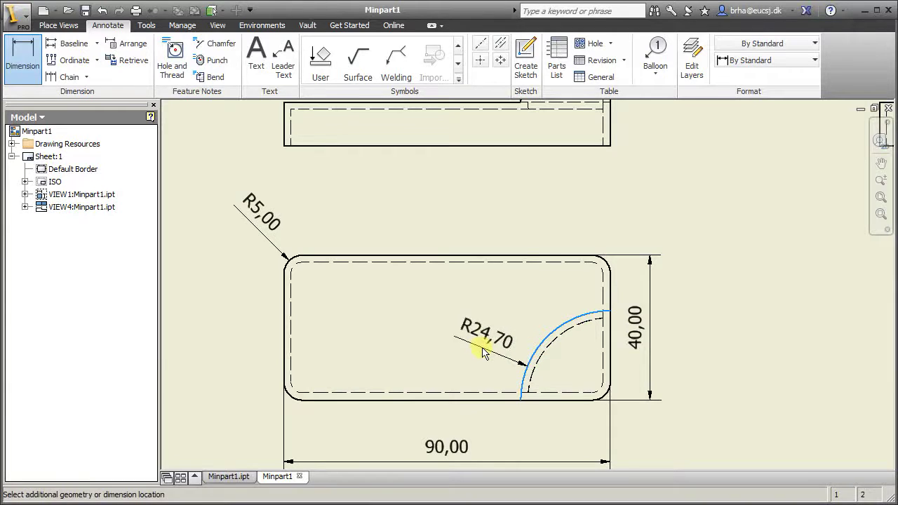
pyautogui.click(483, 352)
pyautogui.click(453, 344)
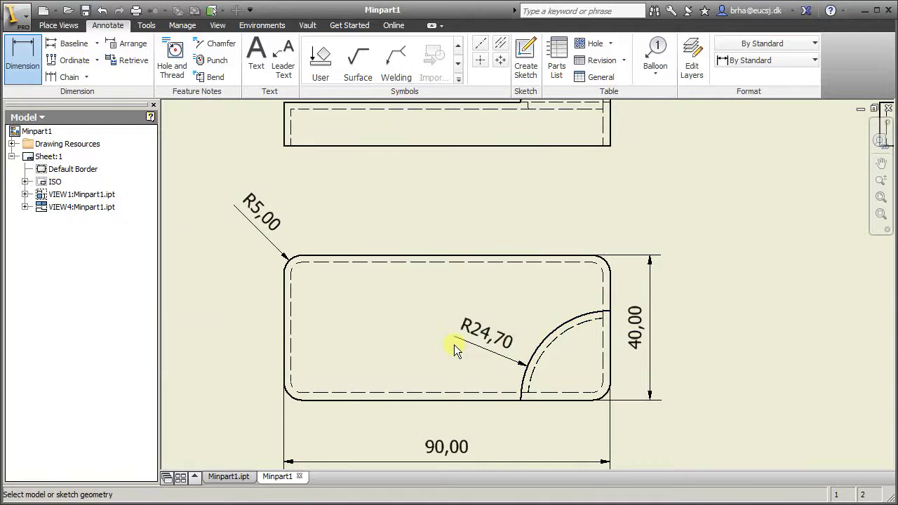
# Dimension the wall thickness in the plan view between the upper outer edge and the hidden line beneath it.
pyautogui.click(453, 257)
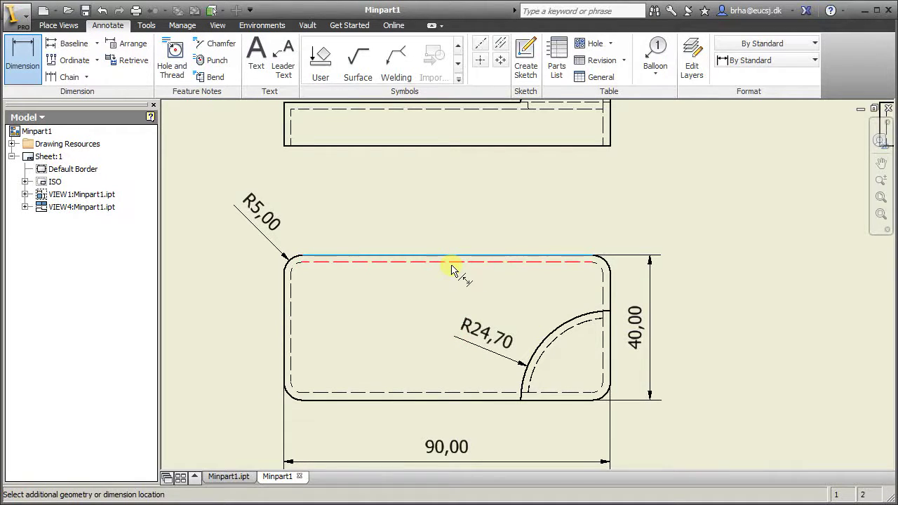
pyautogui.click(450, 263)
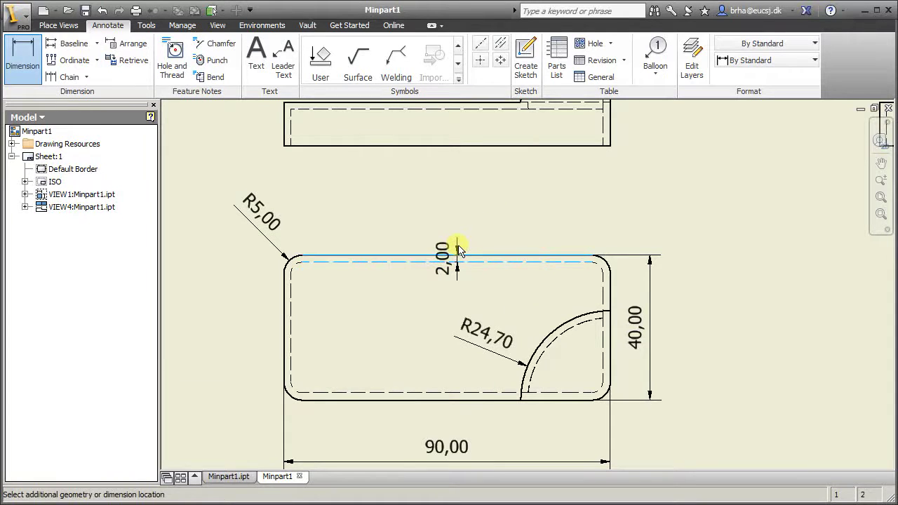
pyautogui.click(459, 251)
pyautogui.click(447, 343)
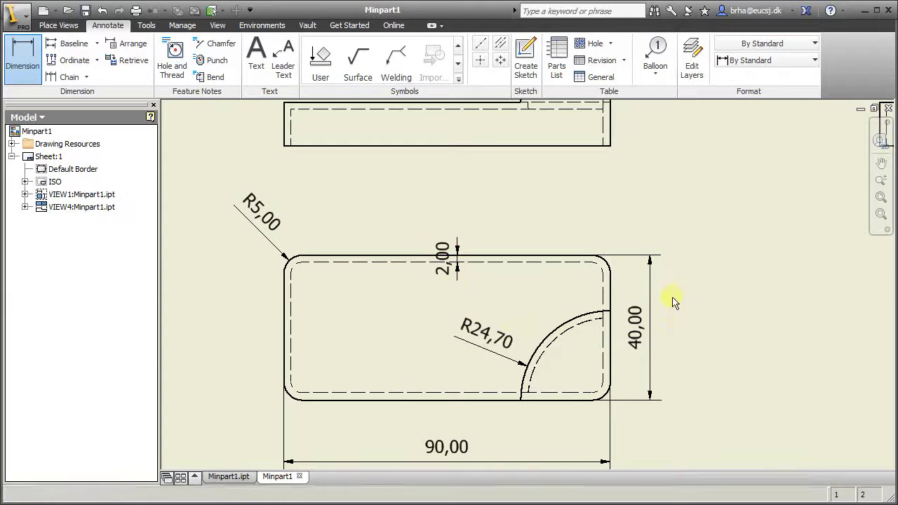
pyautogui.scroll(-3, 413, 221)
pyautogui.scroll(3, 414, 220)
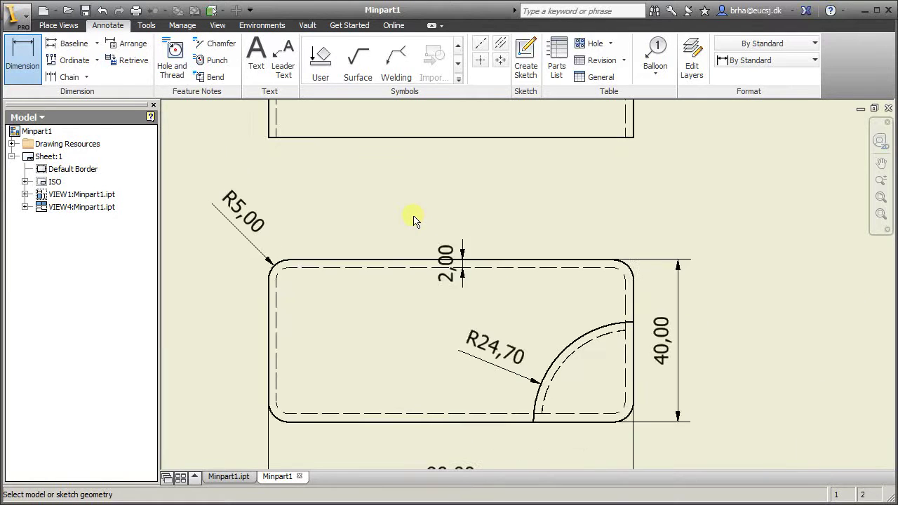
pyautogui.scroll(3, 413, 220)
pyautogui.moveTo(455, 208); pyautogui.dragTo(454, 261, button='middle')
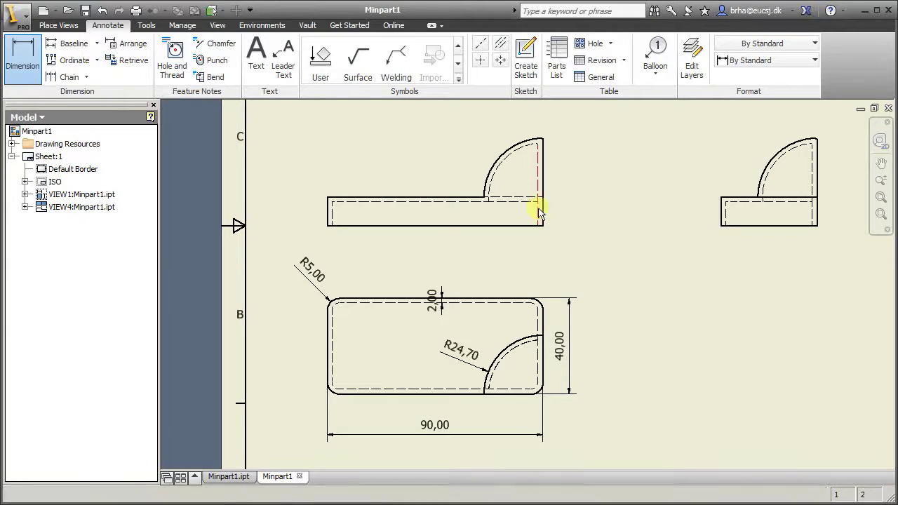
pyautogui.scroll(-3, 493, 260)
pyautogui.scroll(4, 494, 261)
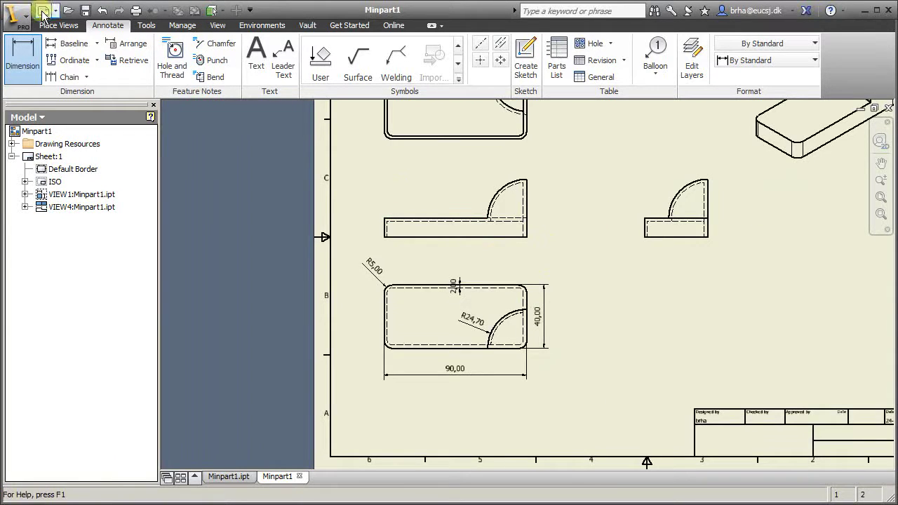
# Save the drawing as Minpart1.idw in the Mitprojekt2 folder.
pyautogui.click(85, 10)
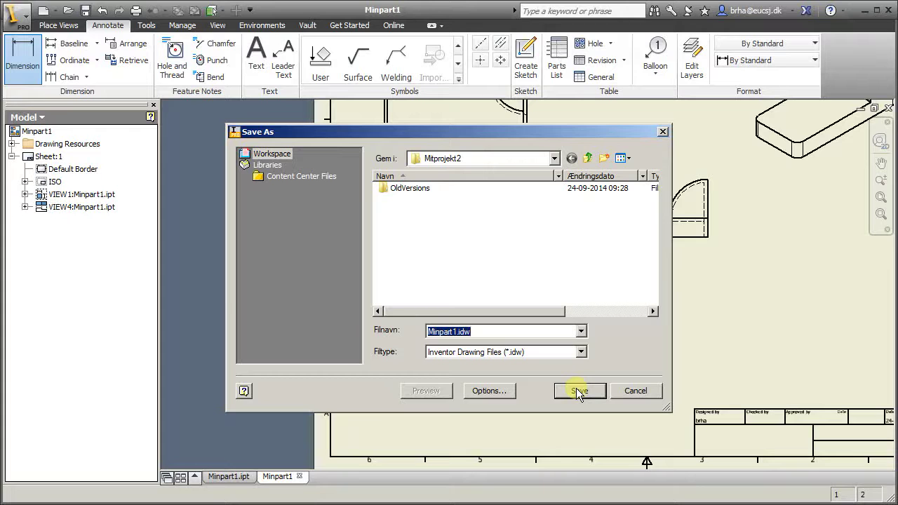
pyautogui.click(579, 391)
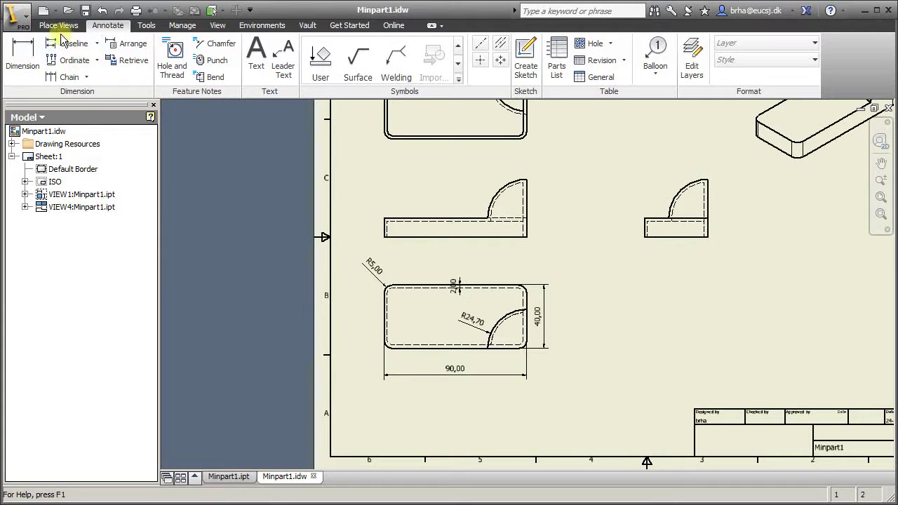
# Export the drawing as Minpart1.pdf to the Mitprojekt2 folder and bring the PDF window fully into view.
pyautogui.click(25, 23)
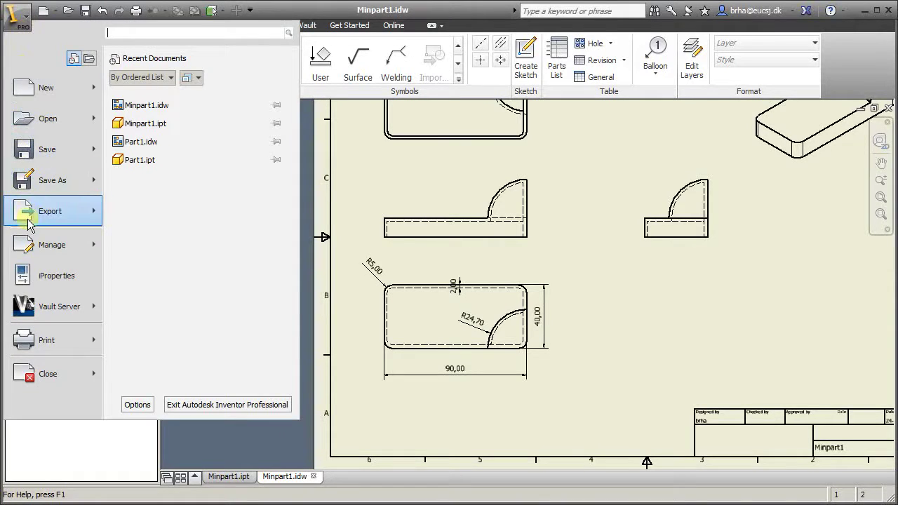
pyautogui.click(84, 216)
pyautogui.click(144, 135)
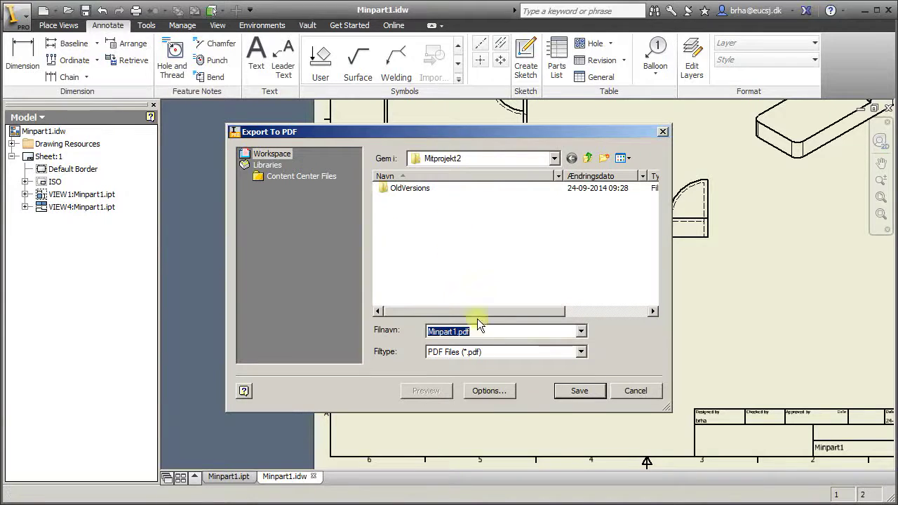
pyautogui.click(586, 393)
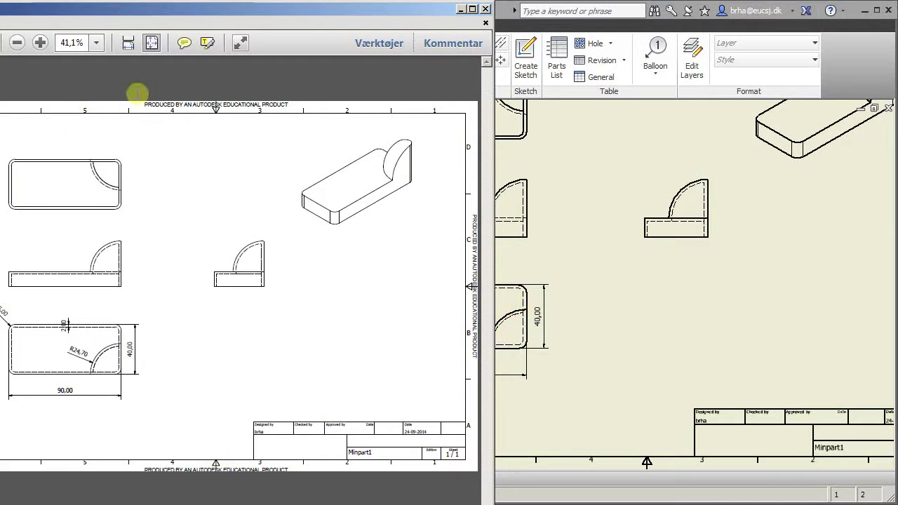
pyautogui.moveTo(272, 17); pyautogui.dragTo(607, 15)
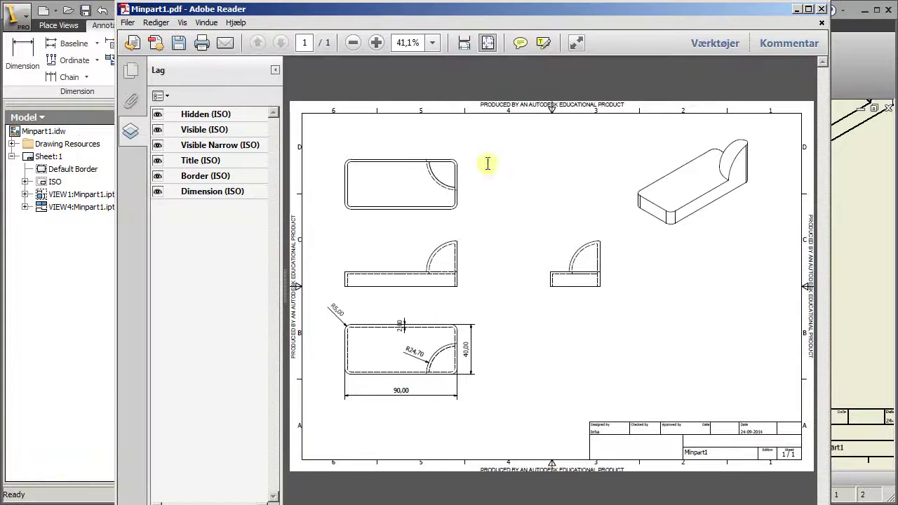